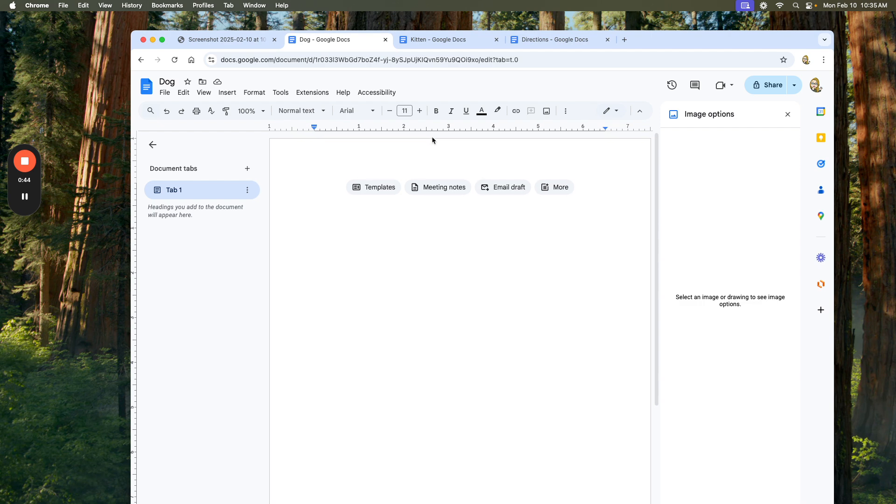
- Insert the picture Dog.jpg from the computer's Downloads folder into the Dog document
{"action": "left_click", "coordinate": [228, 92]}
{"action": "mouse_move", "coordinate": [236, 108]}
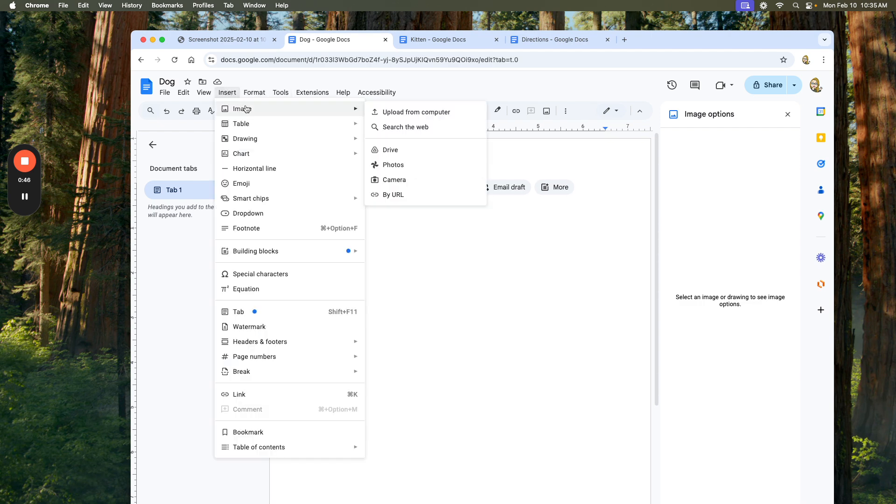
{"action": "left_click", "coordinate": [395, 116]}
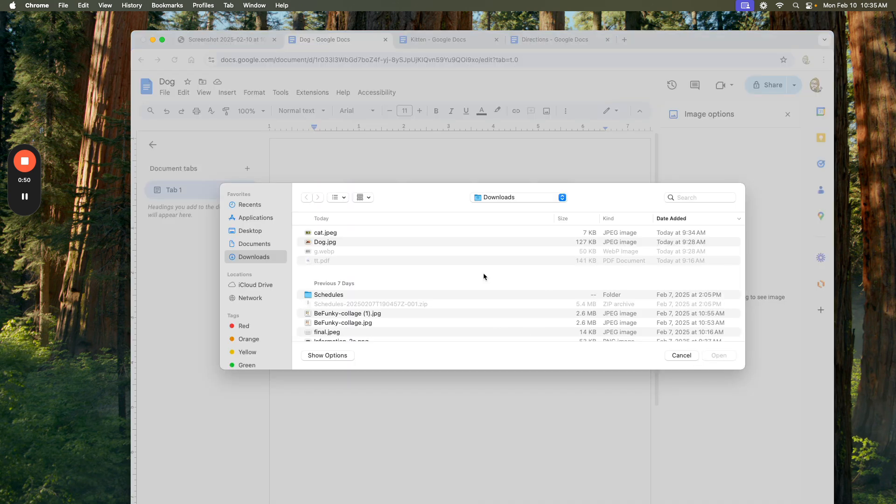
{"action": "left_click", "coordinate": [330, 242]}
{"action": "left_click", "coordinate": [719, 356]}
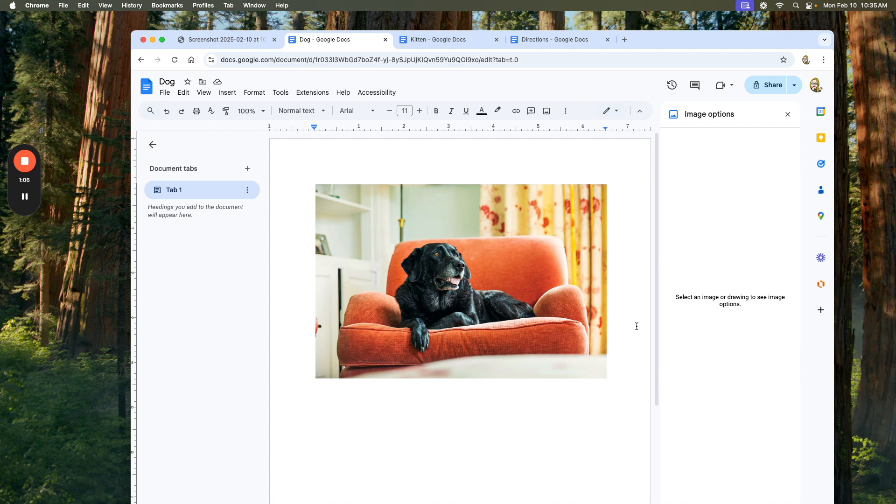
- Select the inserted dog image and bring up its image options
{"action": "left_click", "coordinate": [541, 292]}
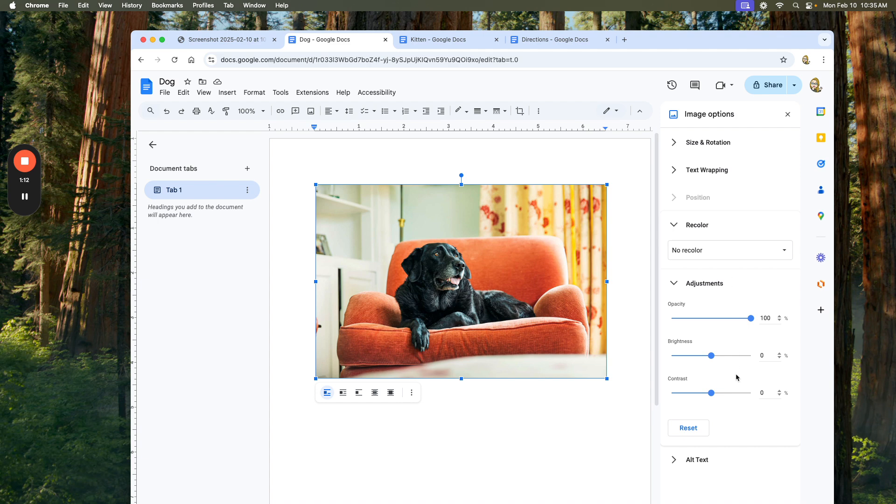
{"action": "left_click", "coordinate": [789, 115]}
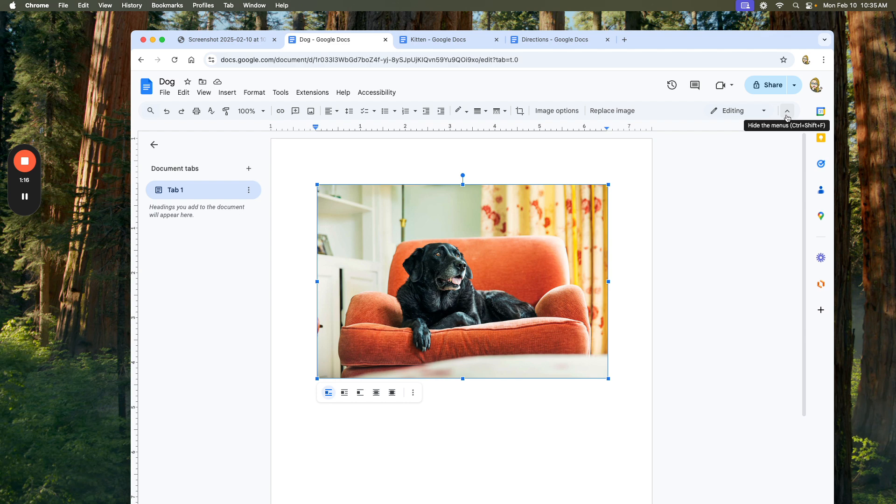
{"action": "left_click", "coordinate": [788, 114]}
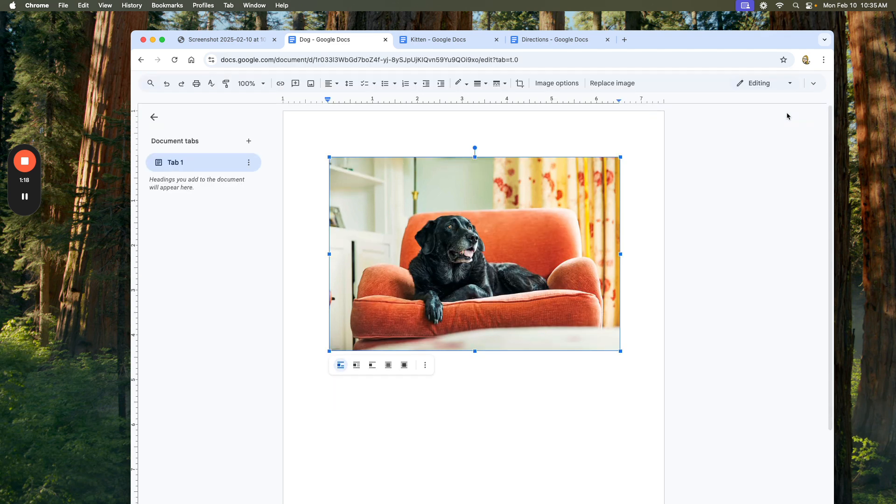
{"action": "left_click", "coordinate": [813, 83]}
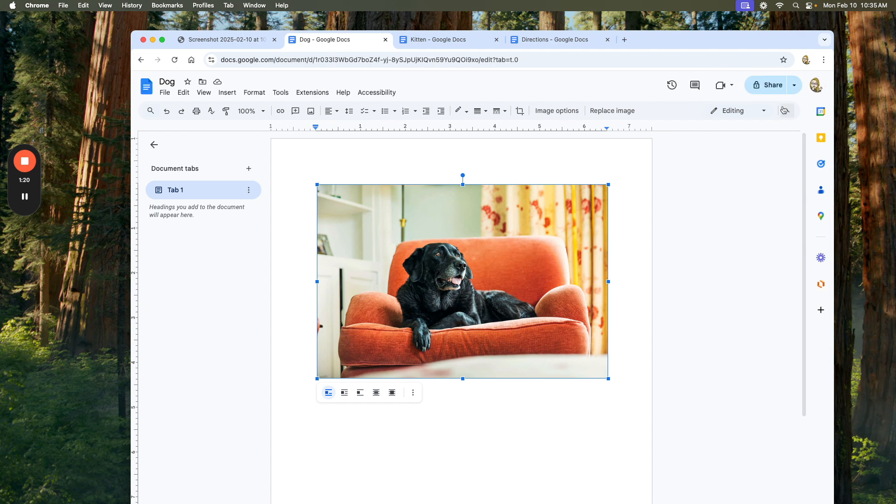
{"action": "left_click", "coordinate": [766, 115]}
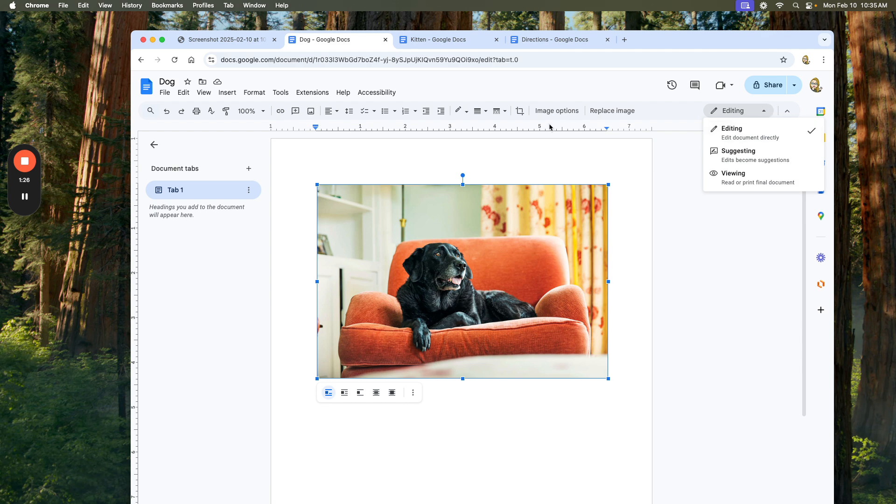
{"action": "left_click", "coordinate": [562, 112]}
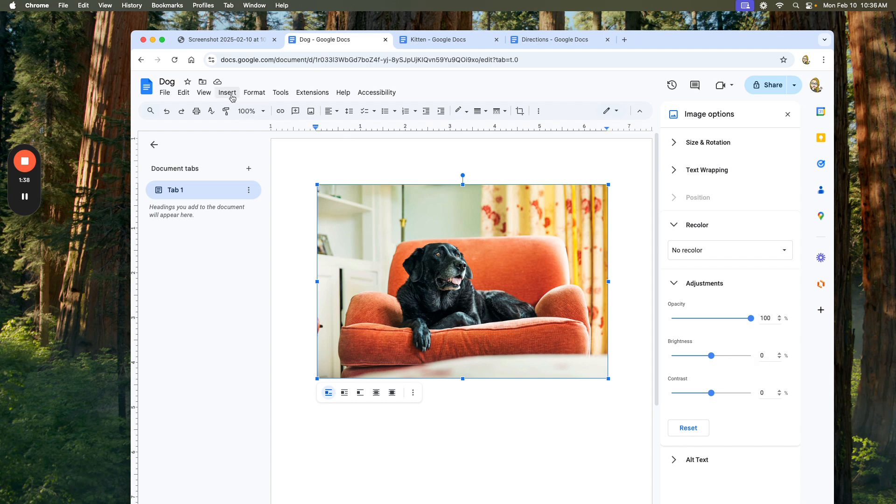
{"action": "left_click", "coordinate": [252, 93]}
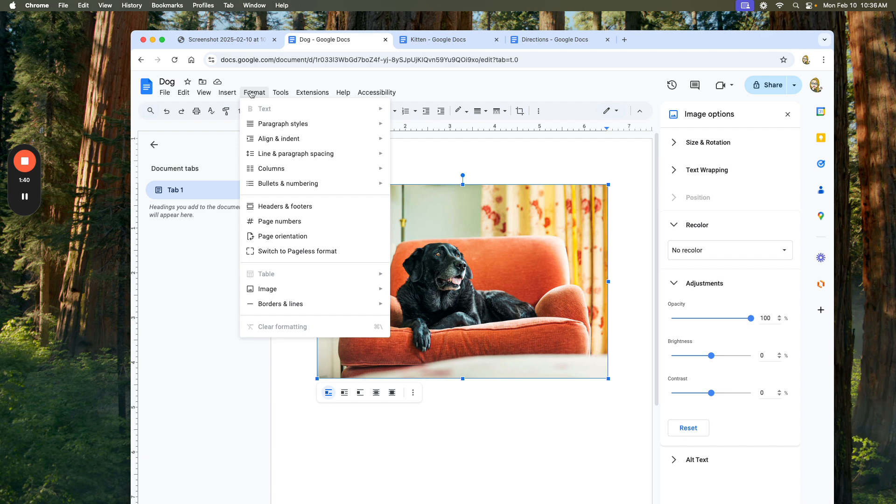
{"action": "mouse_move", "coordinate": [266, 291]}
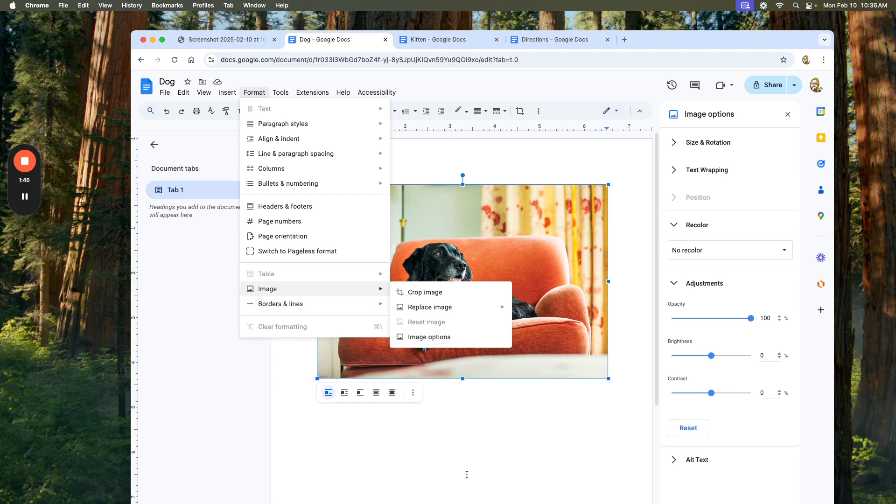
{"action": "key", "text": "Escape"}
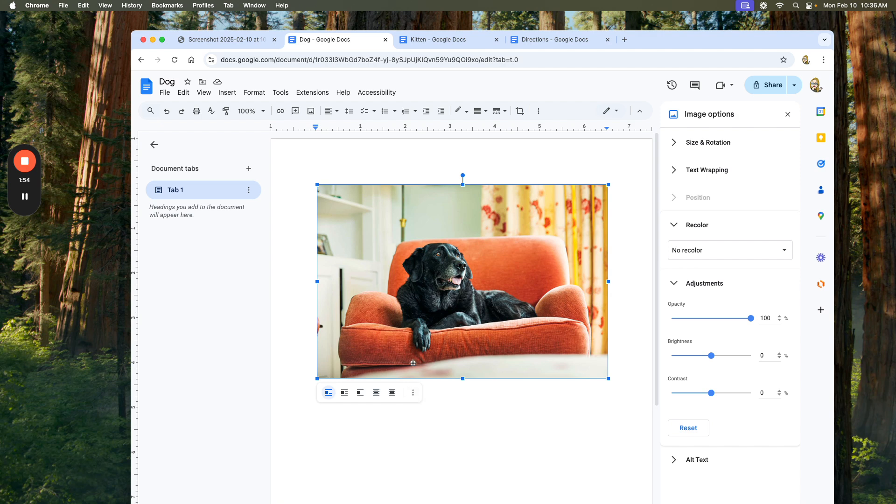
- Collapse the Recolor and Adjustments sections of the image options
{"action": "scroll", "coordinate": [604, 315], "scroll_direction": "right", "scroll_amount": 1}
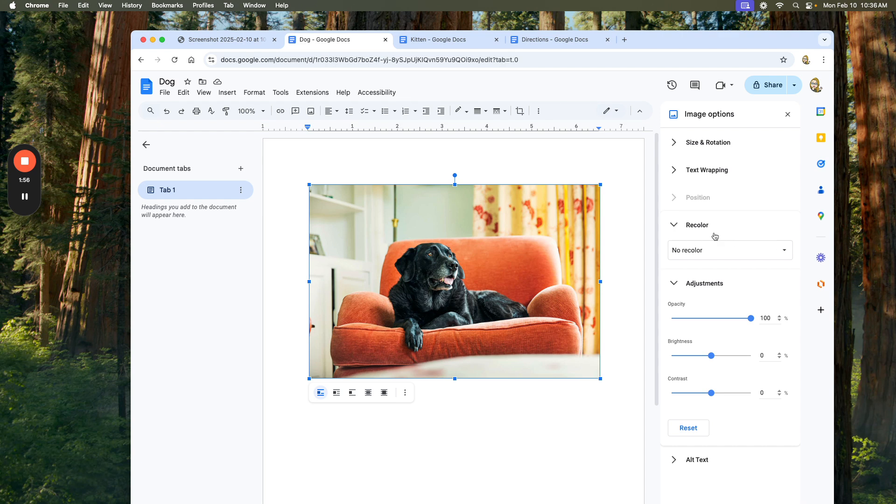
{"action": "left_click", "coordinate": [674, 226]}
{"action": "left_click", "coordinate": [675, 253]}
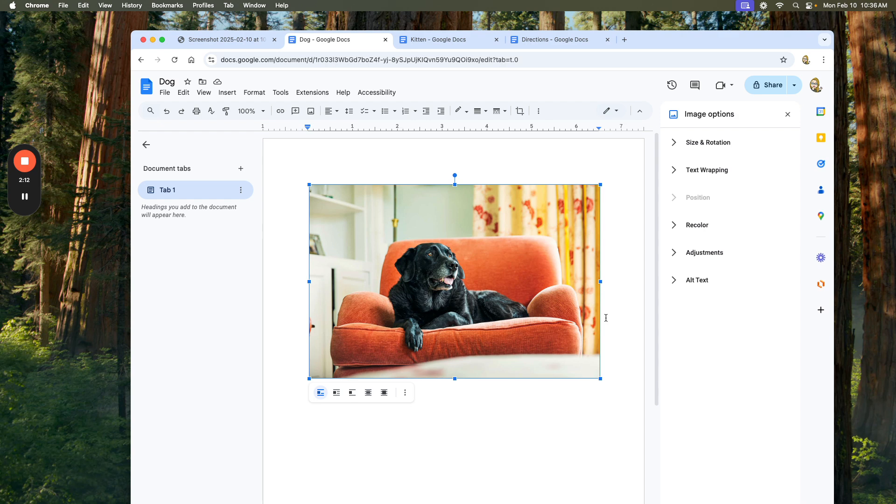
- Recolor the dog image with the green Light 5 preset
{"action": "left_click", "coordinate": [672, 225]}
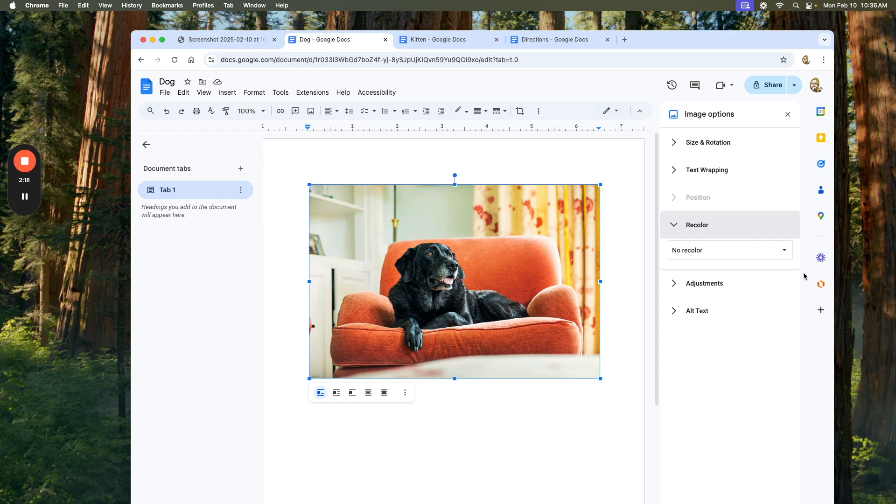
{"action": "left_click", "coordinate": [742, 251]}
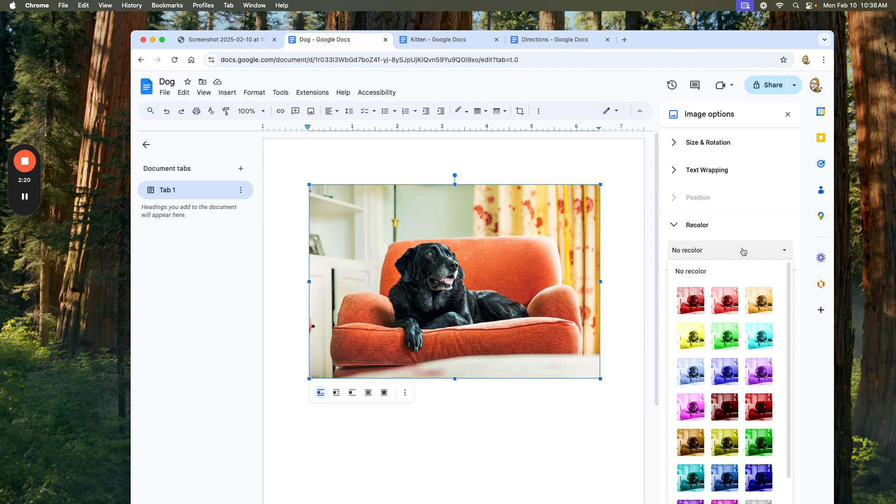
{"action": "scroll", "coordinate": [739, 345], "scroll_direction": "down", "scroll_amount": 1}
{"action": "scroll", "coordinate": [740, 346], "scroll_direction": "down", "scroll_amount": 3}
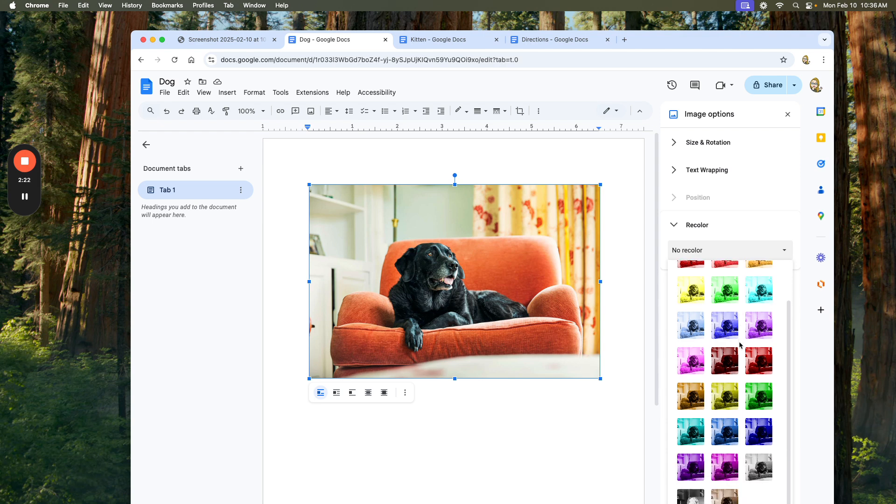
{"action": "scroll", "coordinate": [740, 345], "scroll_direction": "up", "scroll_amount": 2}
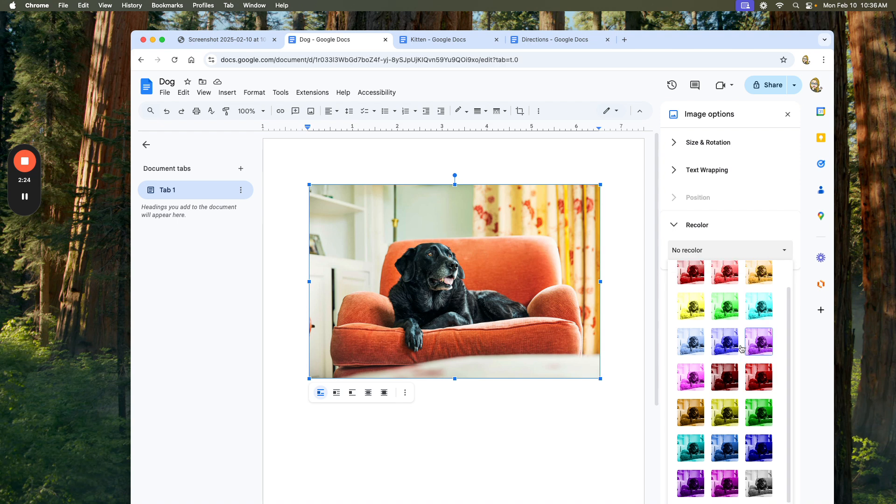
{"action": "left_click", "coordinate": [727, 299]}
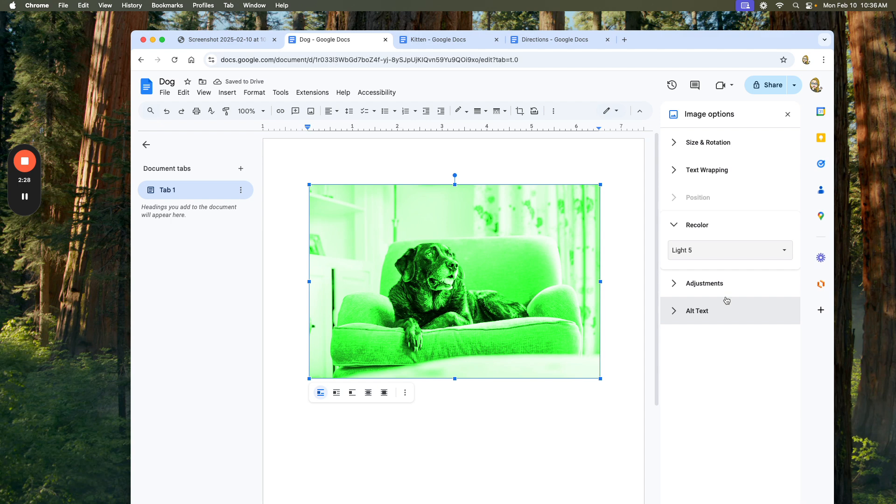
- Remove the green tint from the dog image by choosing No recolor
{"action": "left_click", "coordinate": [742, 250]}
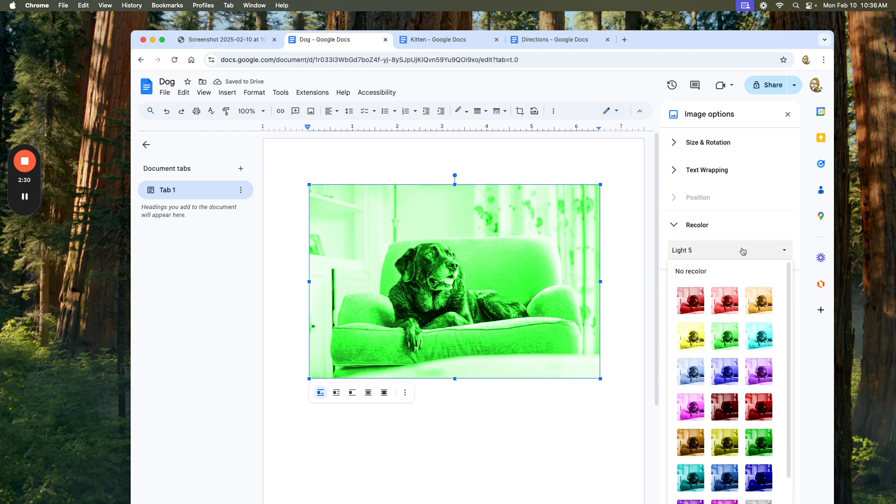
{"action": "scroll", "coordinate": [723, 321], "scroll_direction": "down", "scroll_amount": 1}
{"action": "scroll", "coordinate": [722, 321], "scroll_direction": "up", "scroll_amount": 1}
{"action": "left_click", "coordinate": [693, 271]}
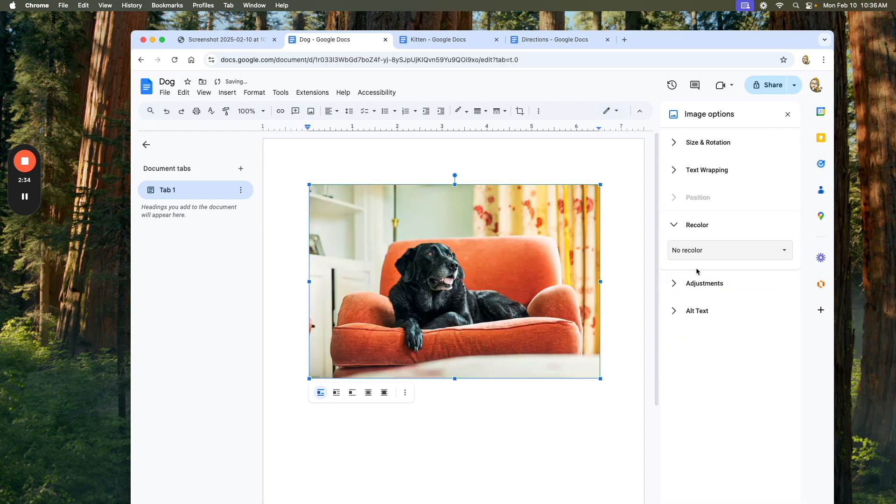
- Try the Grayscale recolor on the dog image and return it to No recolor
{"action": "left_click", "coordinate": [704, 257]}
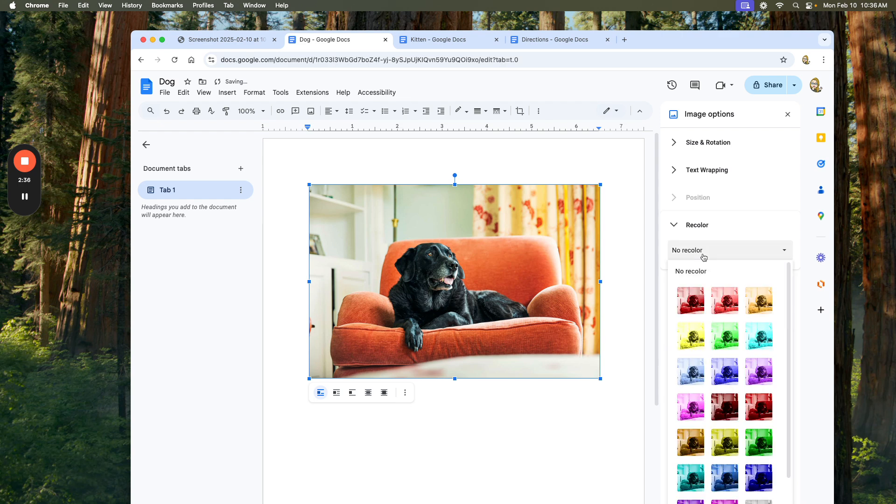
{"action": "scroll", "coordinate": [713, 395], "scroll_direction": "down", "scroll_amount": 2}
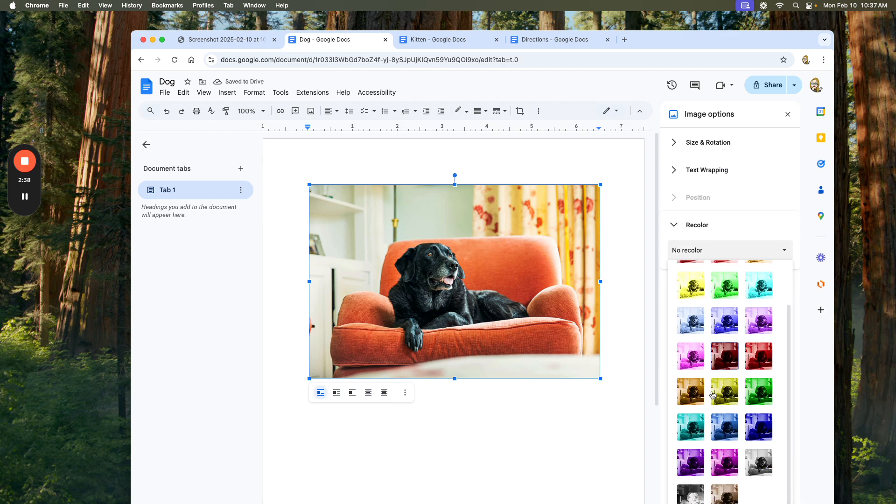
{"action": "left_click", "coordinate": [758, 462]}
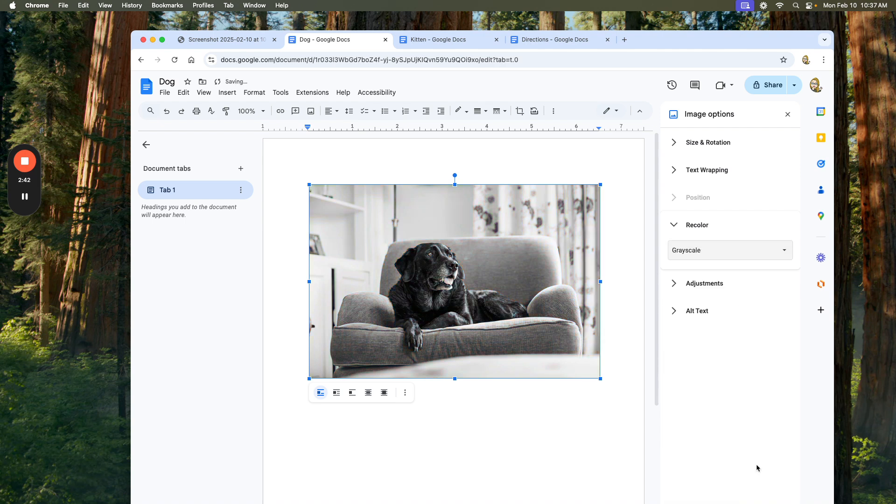
{"action": "left_click", "coordinate": [724, 255]}
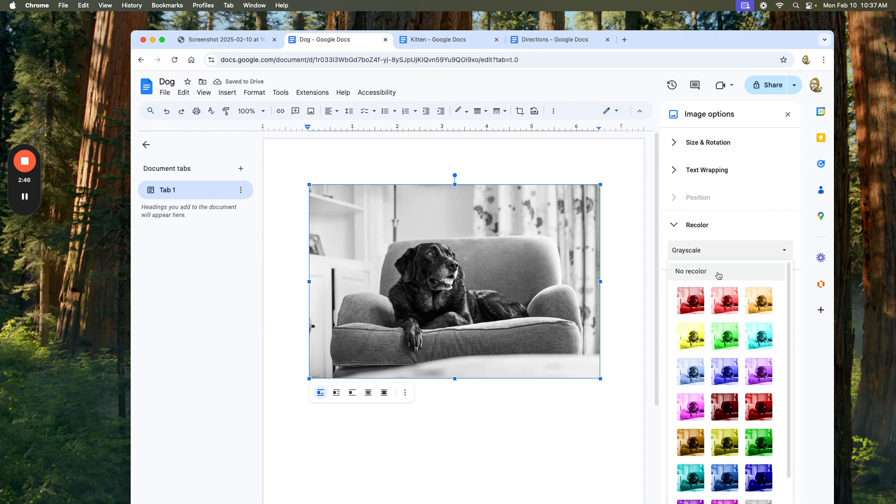
{"action": "left_click", "coordinate": [693, 271]}
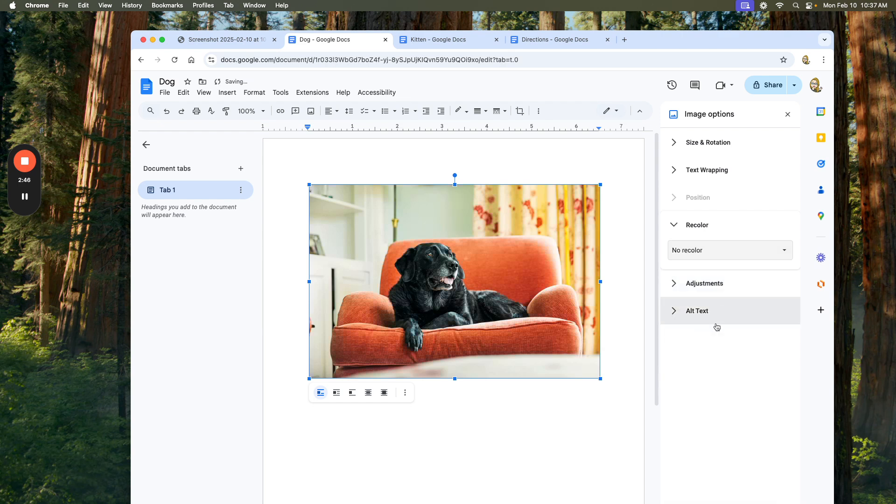
- Try the Sepia recolor on the dog image and switch back to No recolor
{"action": "left_click", "coordinate": [708, 250]}
{"action": "scroll", "coordinate": [732, 347], "scroll_direction": "down", "scroll_amount": 2}
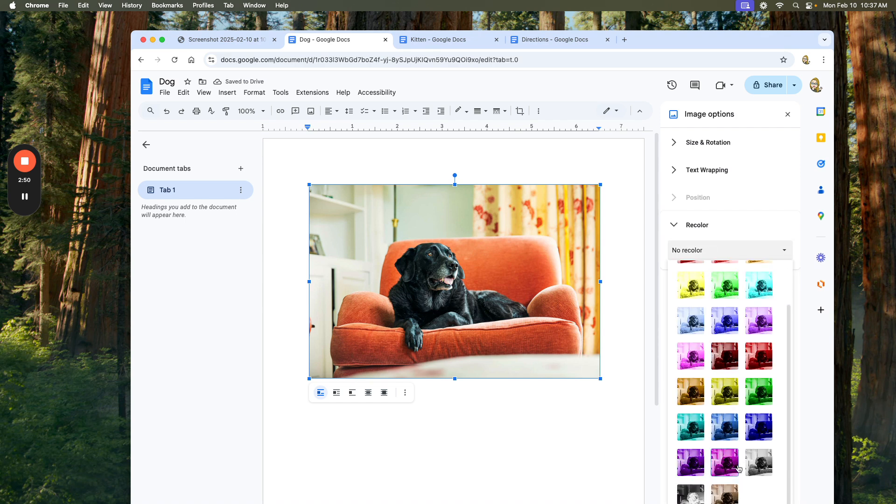
{"action": "left_click", "coordinate": [731, 492]}
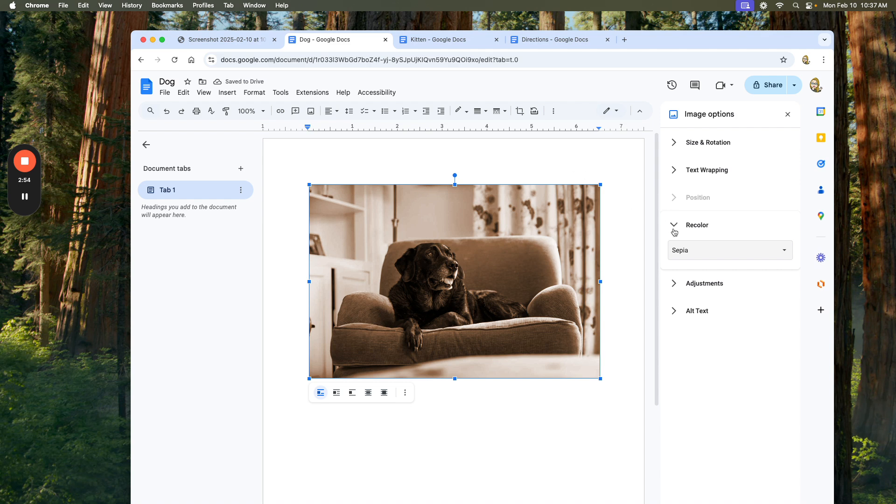
{"action": "left_click", "coordinate": [700, 252]}
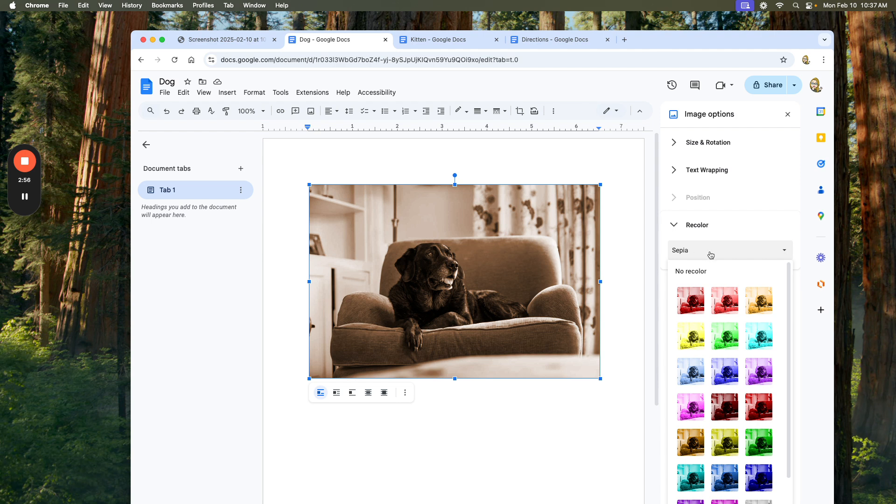
{"action": "left_click", "coordinate": [717, 272]}
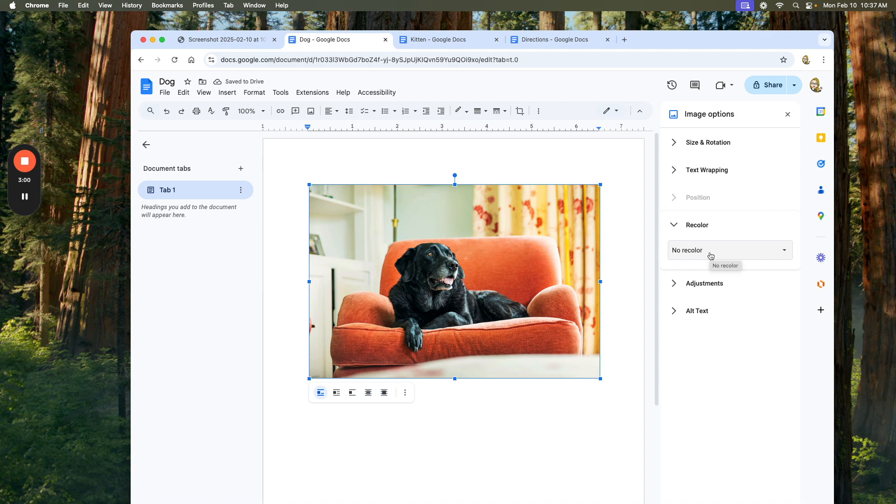
- Recolor the dog image to Grayscale
{"action": "left_click", "coordinate": [710, 255]}
{"action": "scroll", "coordinate": [770, 400], "scroll_direction": "down", "scroll_amount": 5}
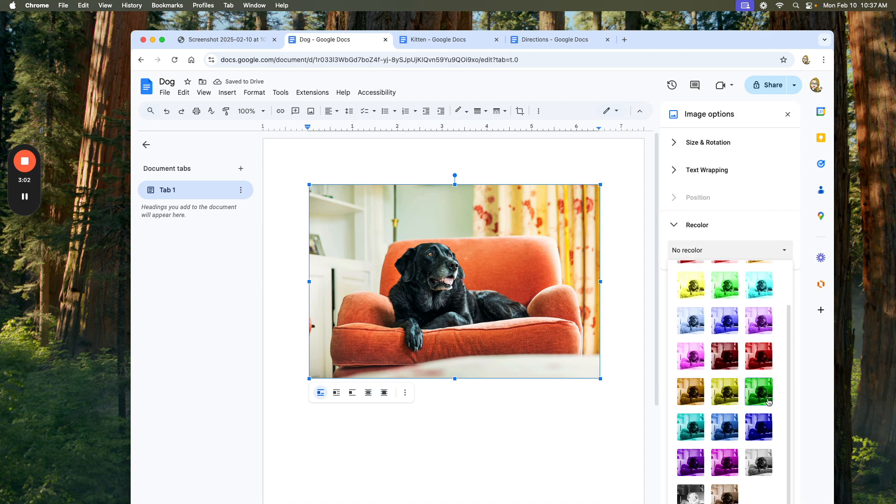
{"action": "left_click", "coordinate": [766, 466]}
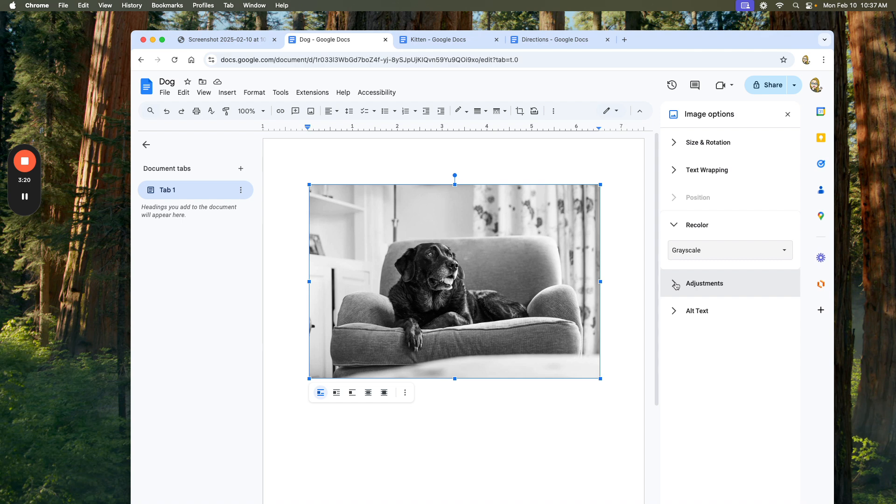
- Set the dog image's opacity to 82% and its brightness to 22% in the adjustments
{"action": "left_click", "coordinate": [674, 225]}
{"action": "left_click", "coordinate": [674, 252]}
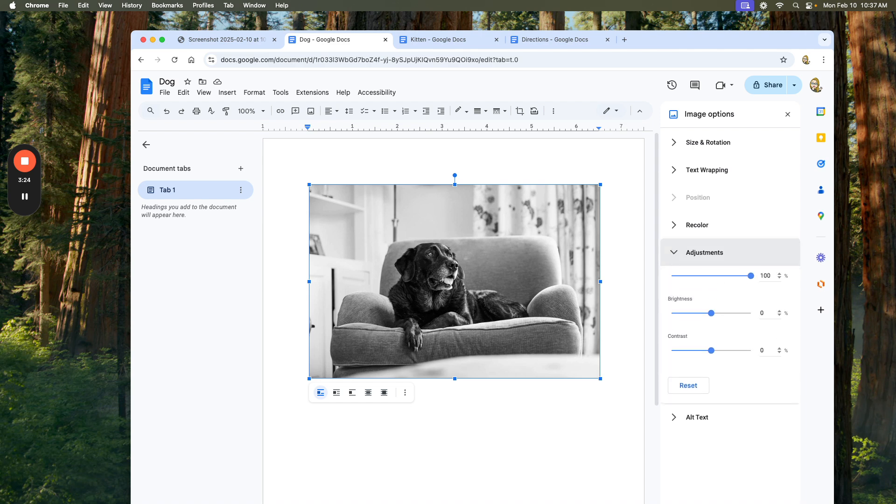
{"action": "mouse_move", "coordinate": [752, 289]}
{"action": "left_mouse_down"}
{"action": "mouse_move", "coordinate": [686, 290]}
{"action": "mouse_move", "coordinate": [736, 289]}
{"action": "left_mouse_up"}
{"action": "left_click_drag", "start_coordinate": [711, 324], "coordinate": [685, 324]}
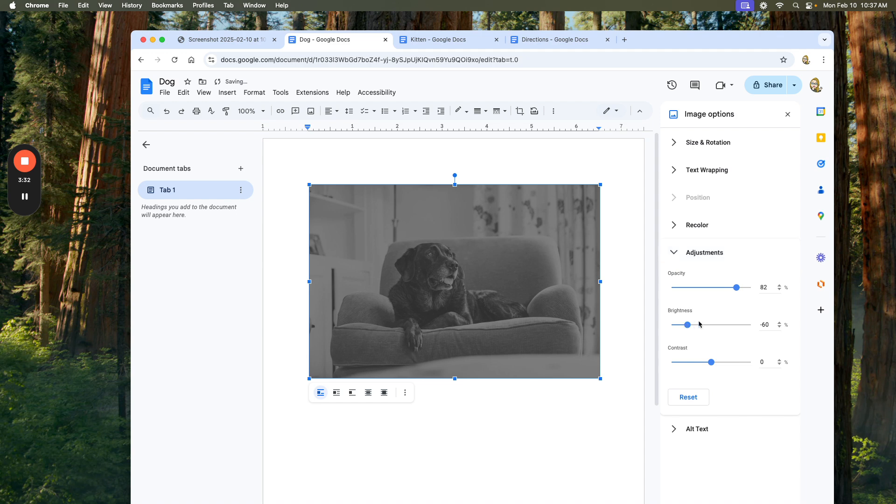
{"action": "left_click_drag", "start_coordinate": [686, 325], "coordinate": [718, 329]}
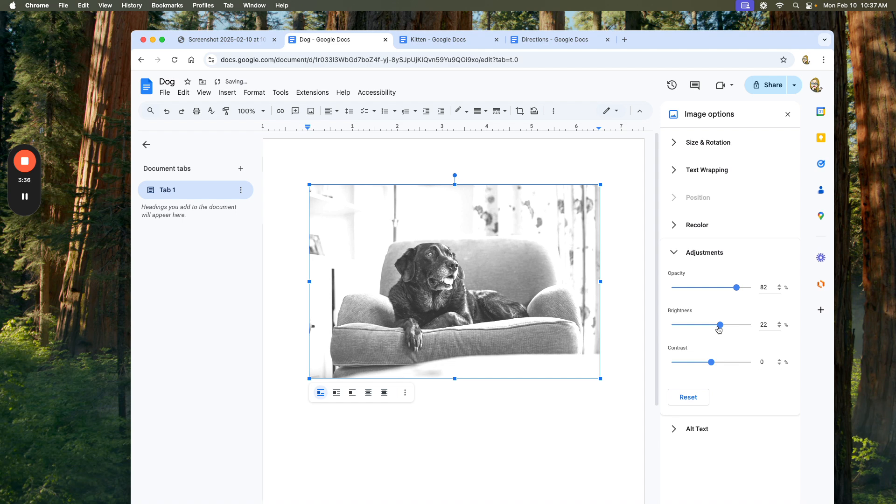
- Try a lower contrast on the dog image, and reset all of its adjustments
{"action": "left_click_drag", "start_coordinate": [710, 363], "coordinate": [693, 365]}
{"action": "left_click", "coordinate": [688, 399]}
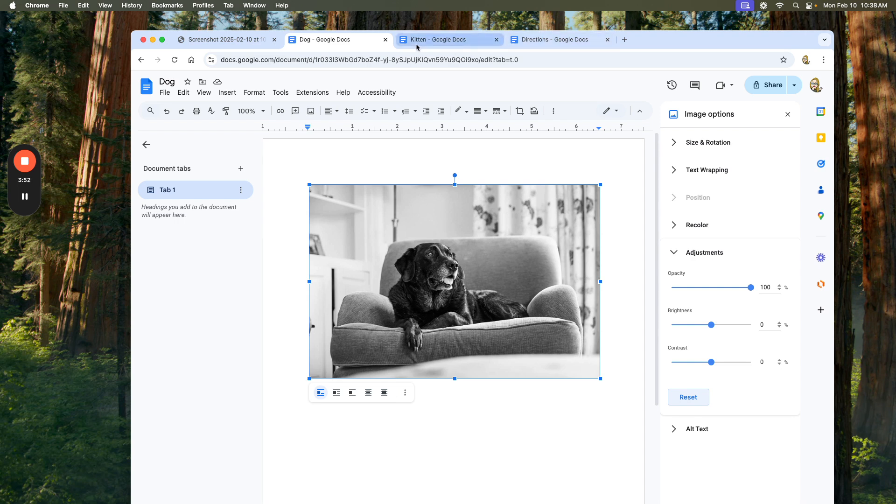
- Switch to the Kitten document and insert cat.jpeg from the computer's Downloads folder
{"action": "left_click", "coordinate": [439, 44]}
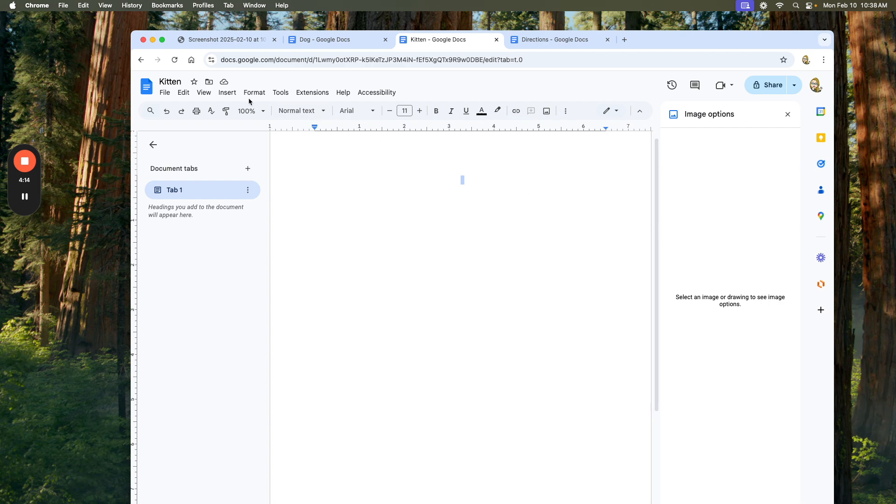
{"action": "left_click", "coordinate": [227, 92]}
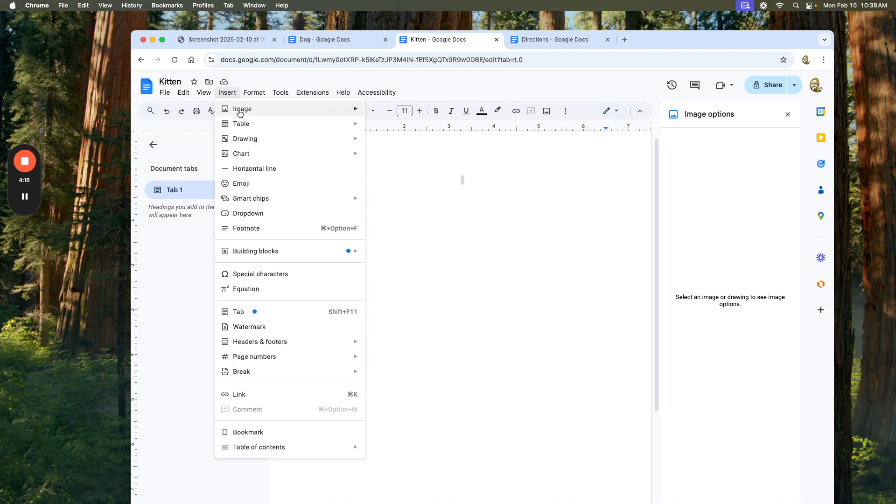
{"action": "mouse_move", "coordinate": [239, 113]}
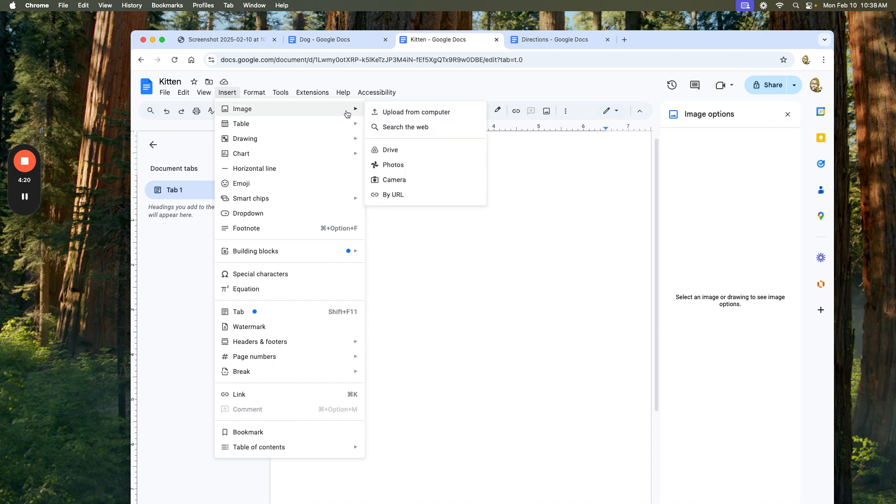
{"action": "left_click", "coordinate": [407, 114]}
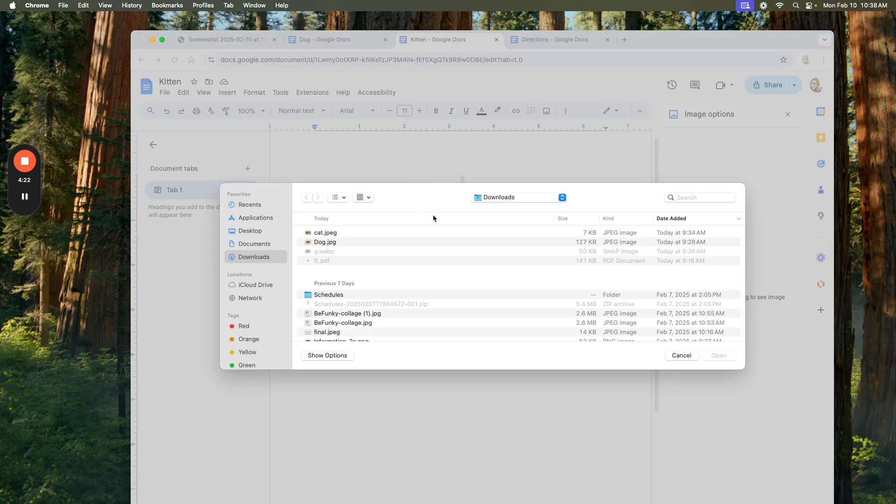
{"action": "left_click", "coordinate": [327, 237]}
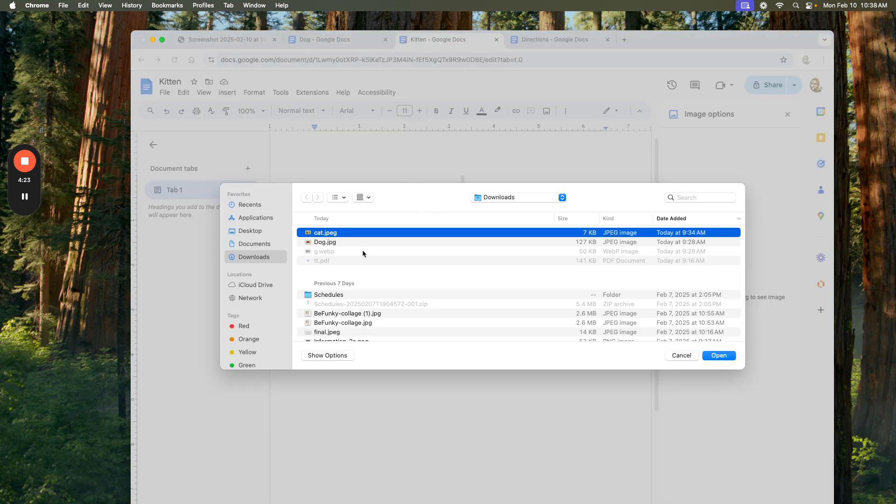
{"action": "left_click", "coordinate": [723, 355]}
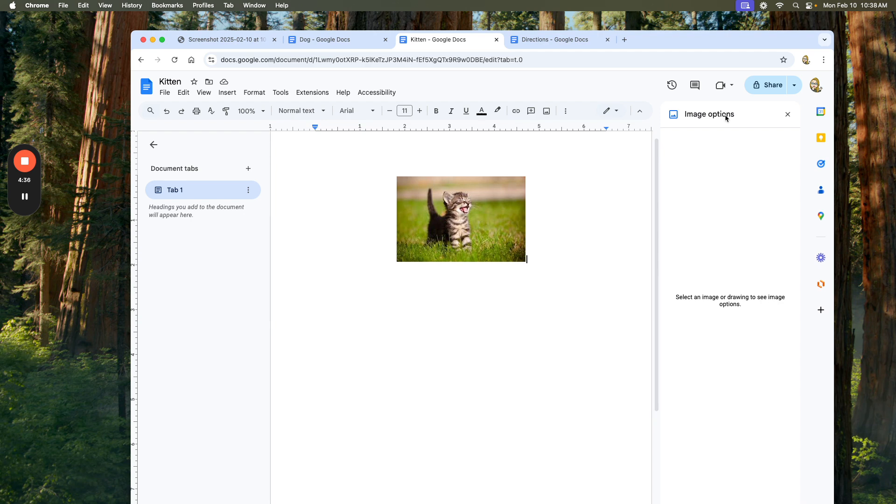
- Crop the empty grass strip off the right side of the kitten image
{"action": "left_click", "coordinate": [471, 250]}
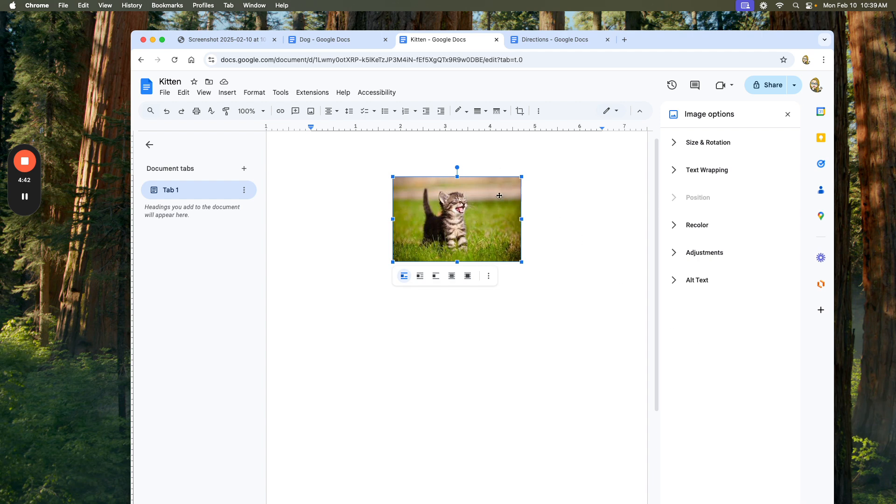
{"action": "left_click", "coordinate": [520, 113]}
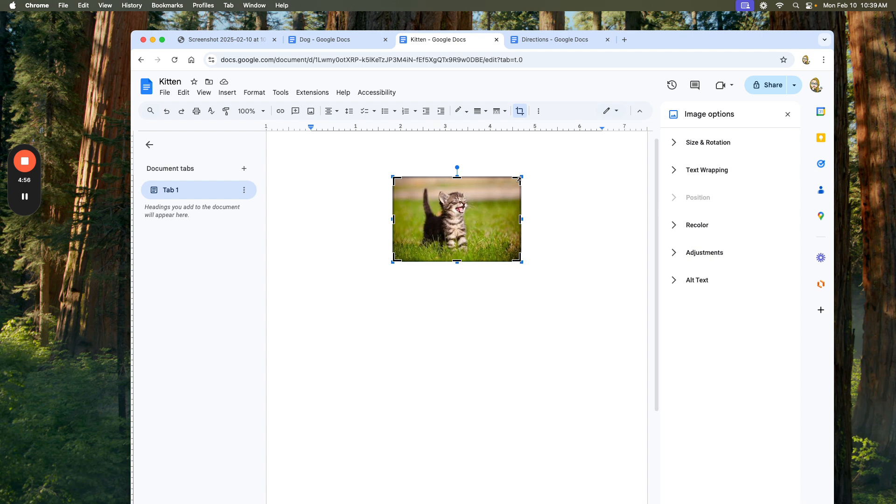
{"action": "left_click_drag", "start_coordinate": [519, 180], "coordinate": [487, 178]}
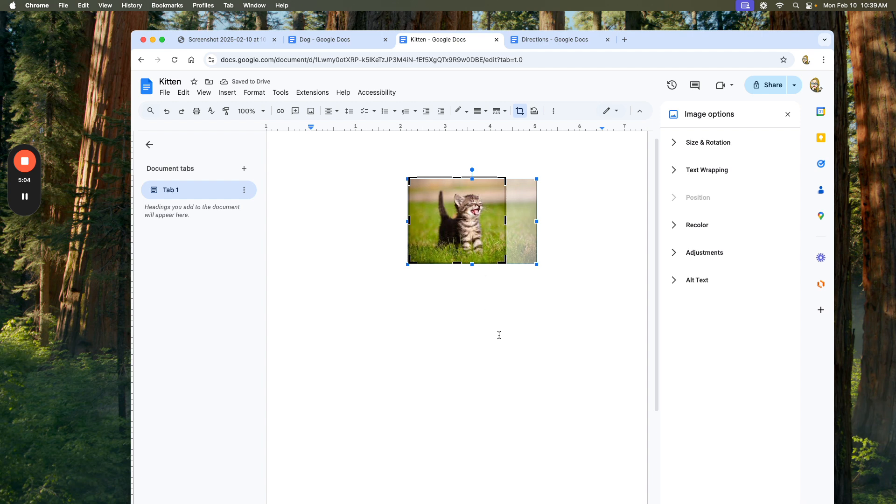
{"action": "scroll", "coordinate": [494, 324], "scroll_direction": "right", "scroll_amount": 1}
{"action": "scroll", "coordinate": [494, 323], "scroll_direction": "down", "scroll_amount": 1}
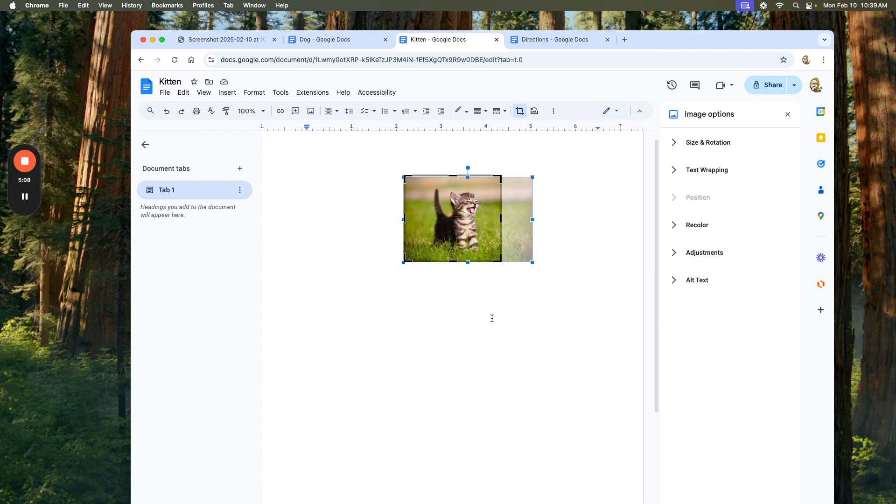
{"action": "left_click", "coordinate": [541, 309]}
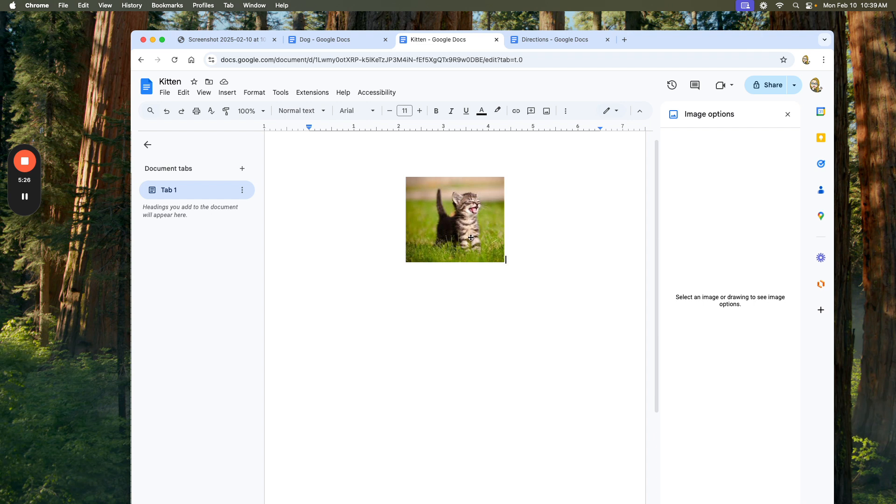
- Add a solid-line border around the cropped kitten image
{"action": "left_click", "coordinate": [471, 239]}
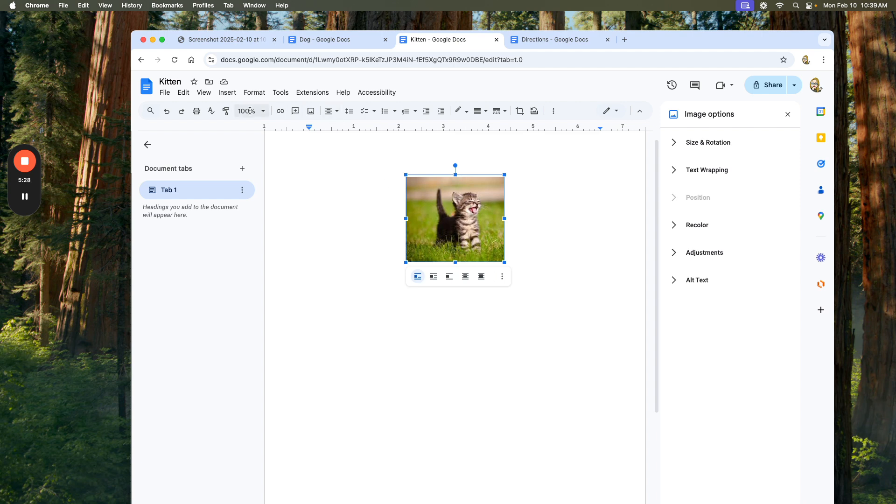
{"action": "left_click", "coordinate": [258, 95]}
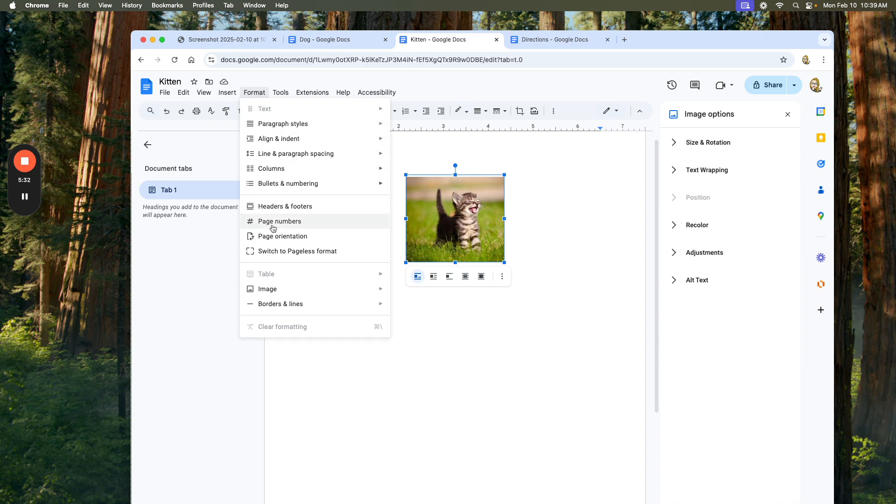
{"action": "mouse_move", "coordinate": [276, 305]}
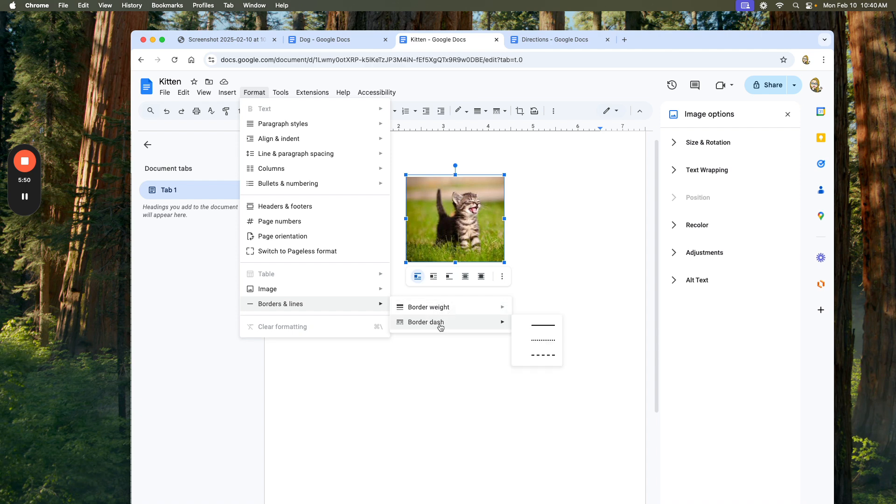
{"action": "mouse_move", "coordinate": [448, 316]}
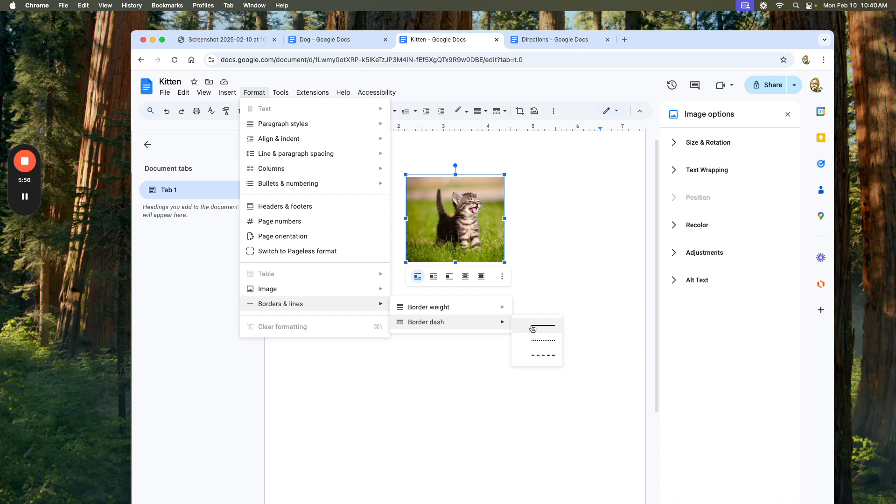
{"action": "left_click", "coordinate": [532, 329]}
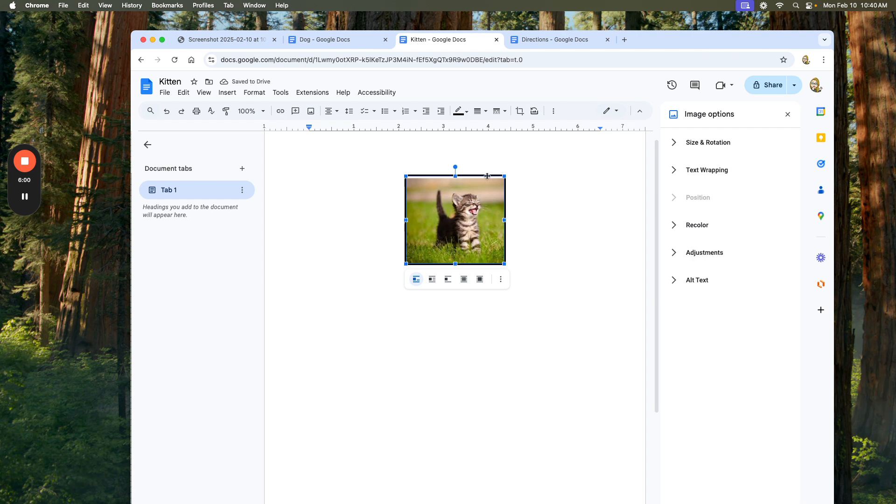
{"action": "left_click", "coordinate": [558, 222]}
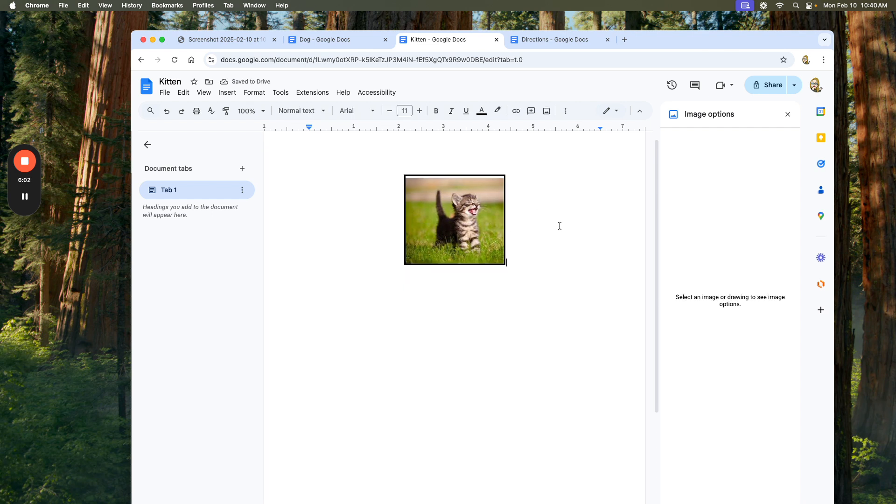
- Set the border weight of the kitten image to 4pt
{"action": "left_click", "coordinate": [446, 180]}
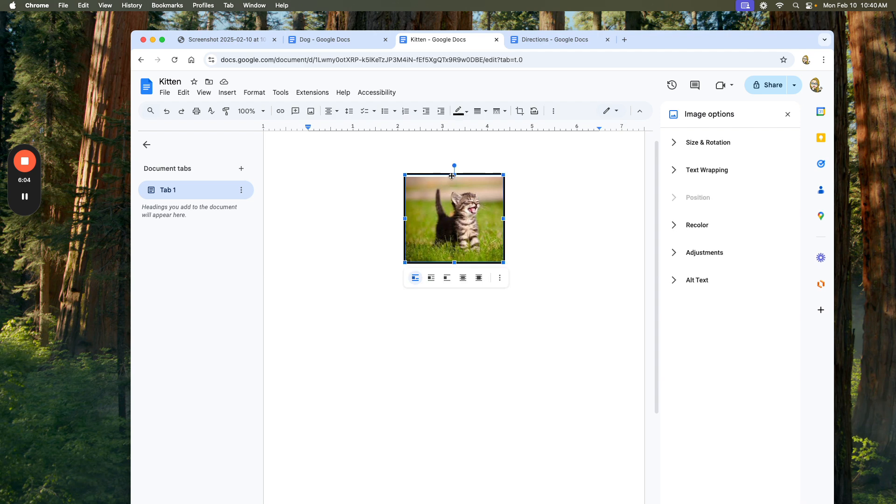
{"action": "left_click", "coordinate": [228, 95]}
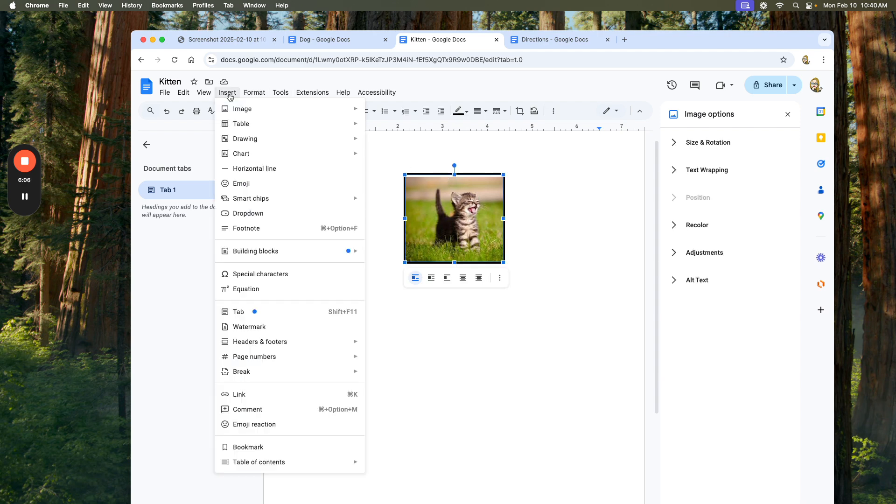
{"action": "mouse_move", "coordinate": [248, 93]}
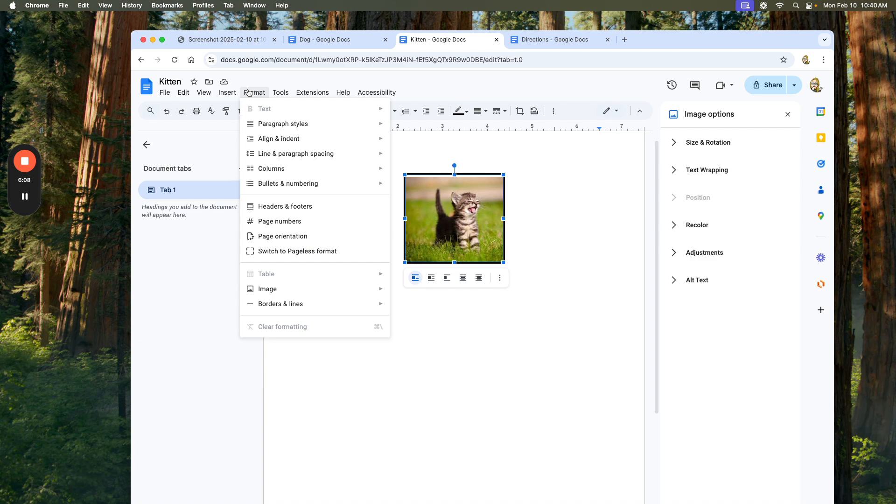
{"action": "mouse_move", "coordinate": [423, 307]}
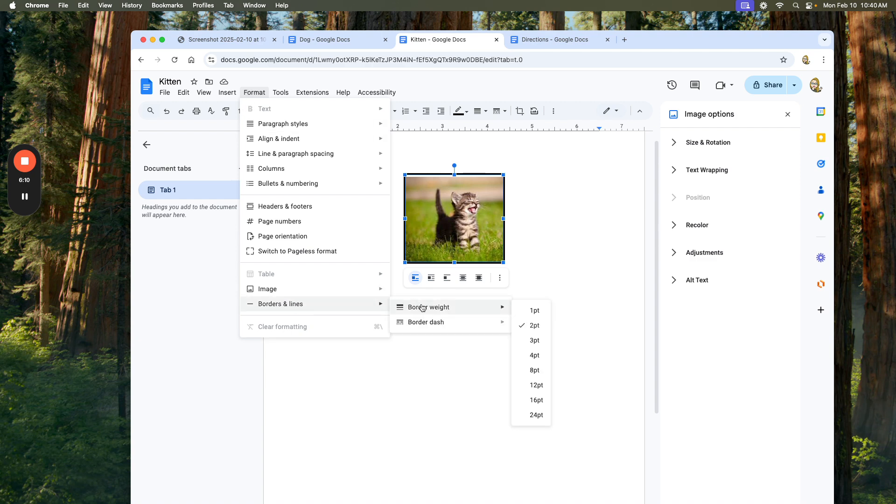
{"action": "left_click", "coordinate": [535, 355]}
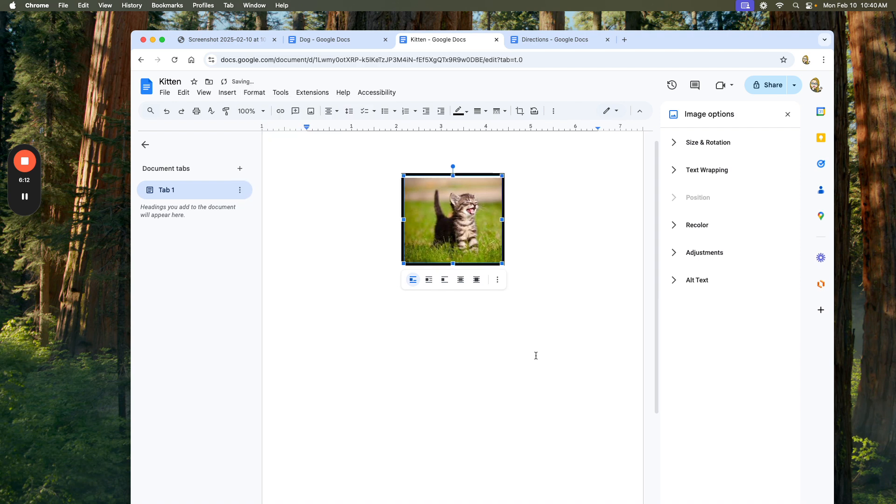
{"action": "left_click", "coordinate": [546, 354]}
{"action": "scroll", "coordinate": [434, 195], "scroll_direction": "left", "scroll_amount": 1}
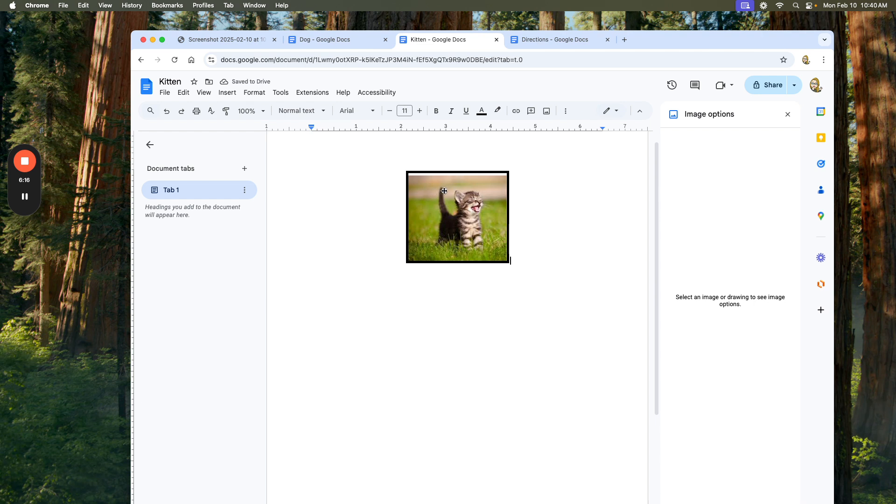
- Undo the kitten image's border weight change and its solid border
{"action": "scroll", "coordinate": [439, 192], "scroll_direction": "right", "scroll_amount": 1}
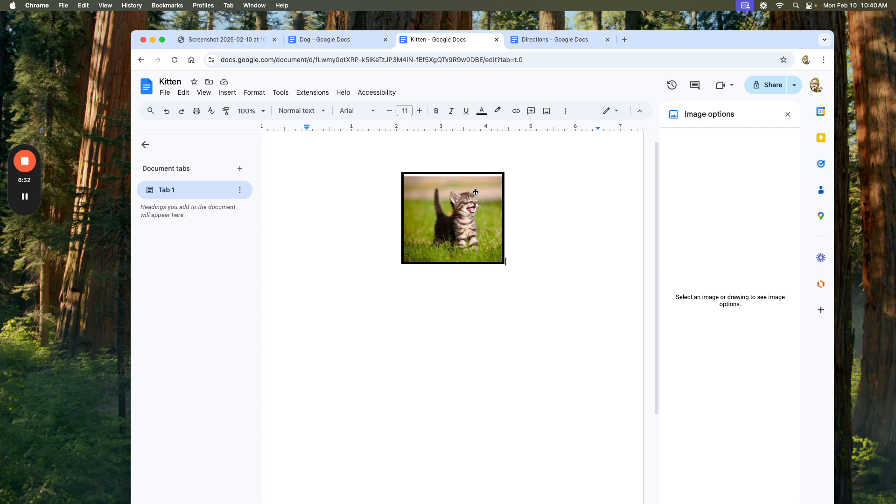
{"action": "scroll", "coordinate": [476, 192], "scroll_direction": "left", "scroll_amount": 2}
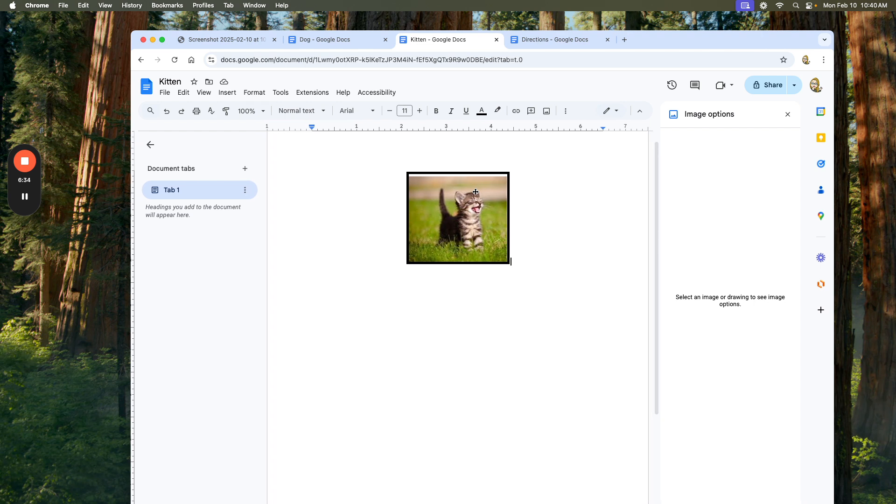
{"action": "left_click", "coordinate": [166, 112]}
{"action": "left_click", "coordinate": [166, 112]}
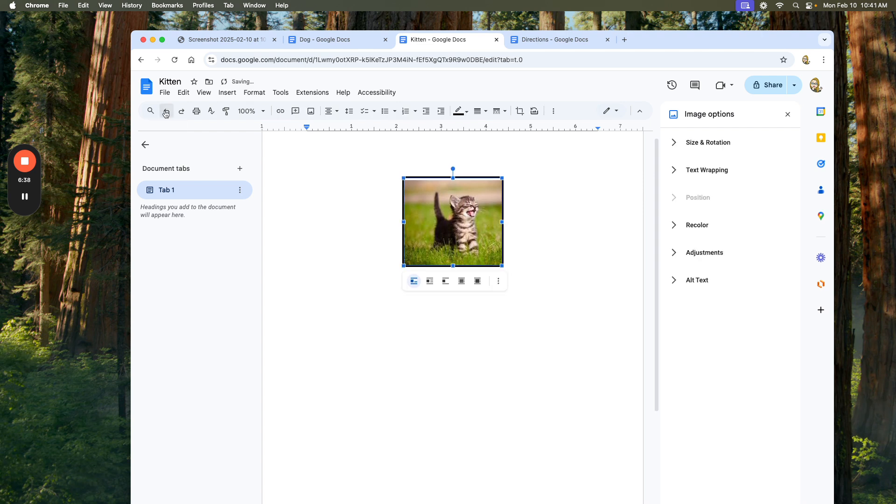
{"action": "left_click", "coordinate": [547, 319]}
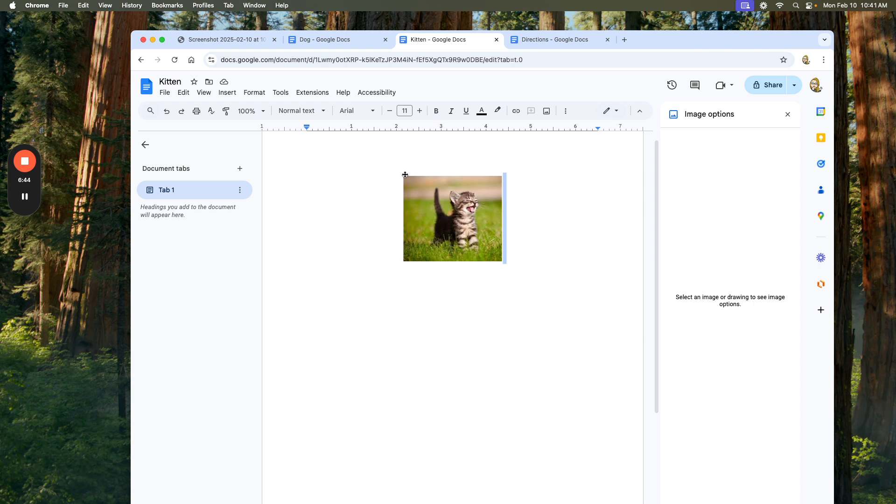
- Crop the kitten image slightly tighter around its edges and apply the crop
{"action": "scroll", "coordinate": [410, 177], "scroll_direction": "left", "scroll_amount": 1}
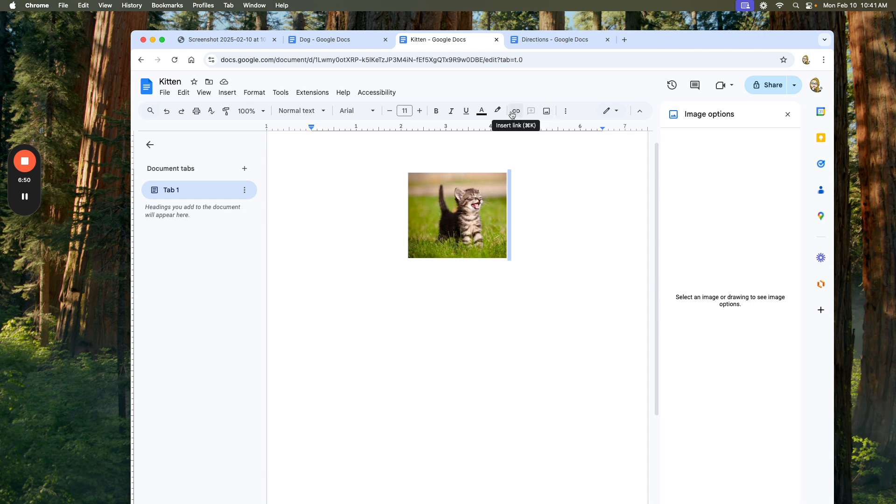
{"action": "left_click", "coordinate": [485, 204]}
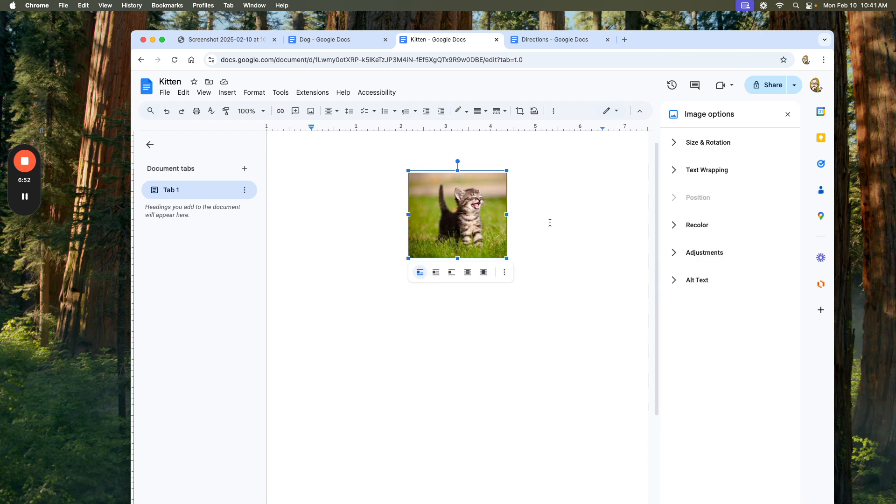
{"action": "left_click", "coordinate": [519, 111]}
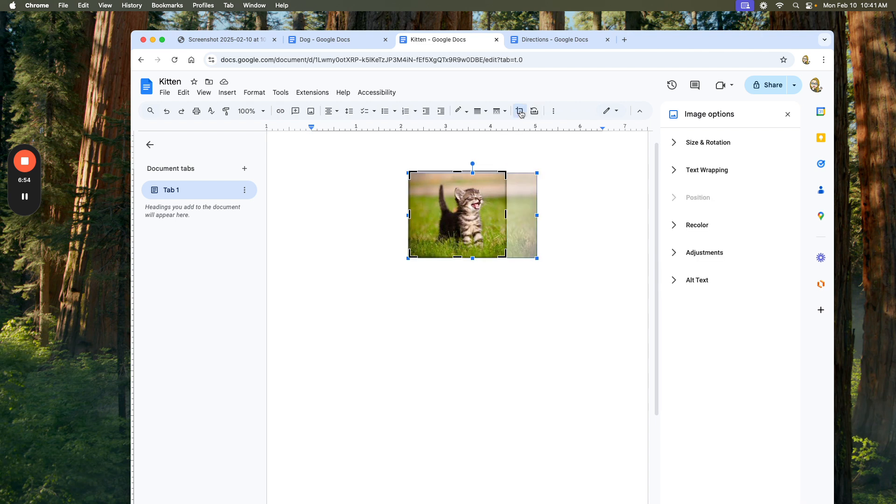
{"action": "scroll", "coordinate": [453, 195], "scroll_direction": "right", "scroll_amount": 1}
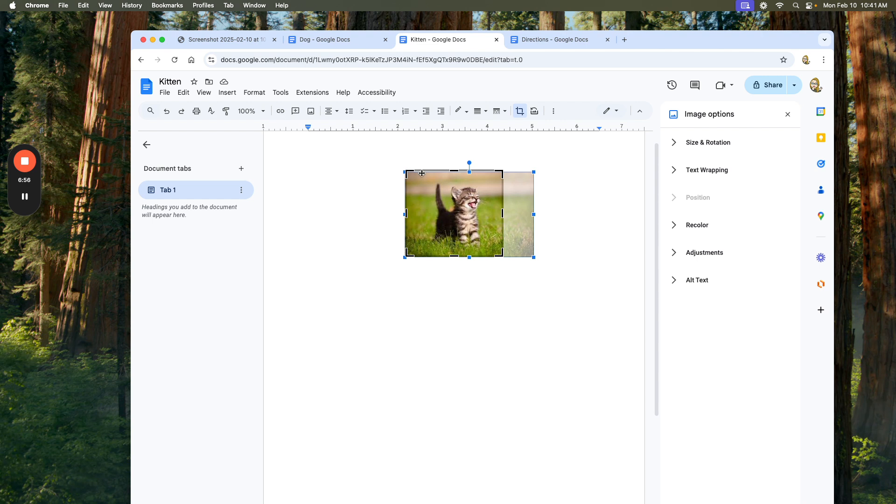
{"action": "scroll", "coordinate": [425, 171], "scroll_direction": "down", "scroll_amount": 1}
{"action": "scroll", "coordinate": [424, 169], "scroll_direction": "down", "scroll_amount": 1}
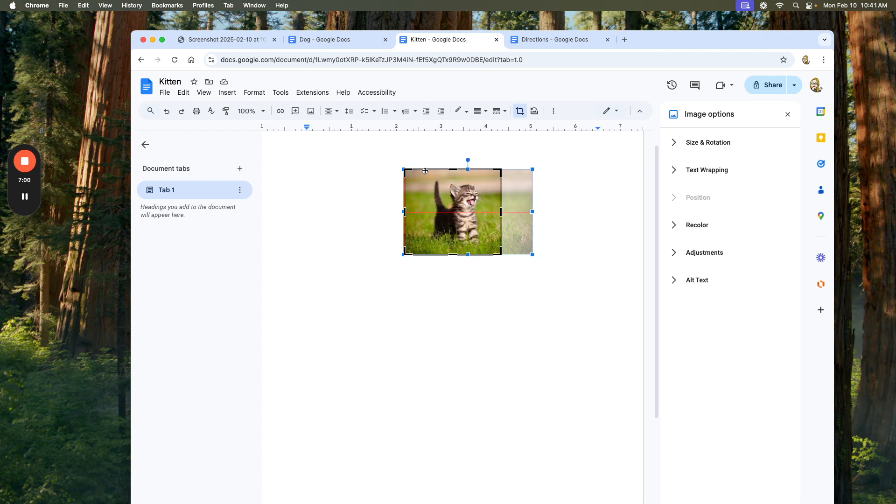
{"action": "scroll", "coordinate": [499, 171], "scroll_direction": "down", "scroll_amount": 3}
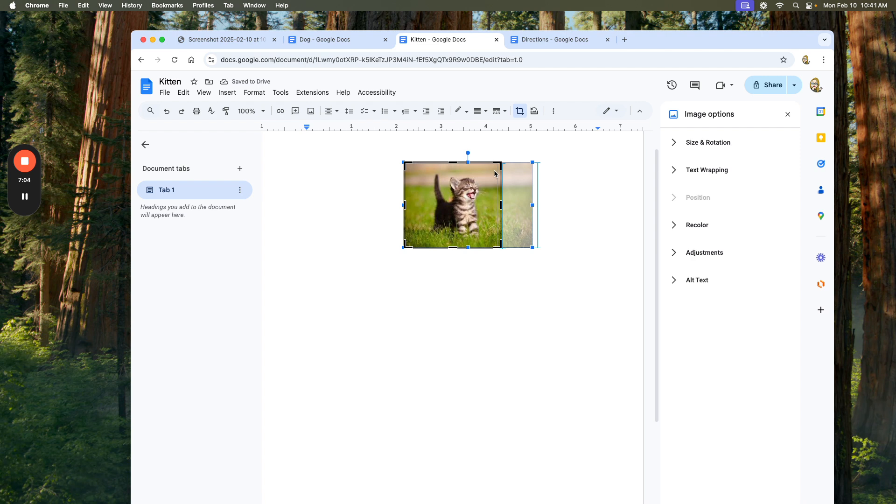
{"action": "scroll", "coordinate": [495, 175], "scroll_direction": "down", "scroll_amount": 1}
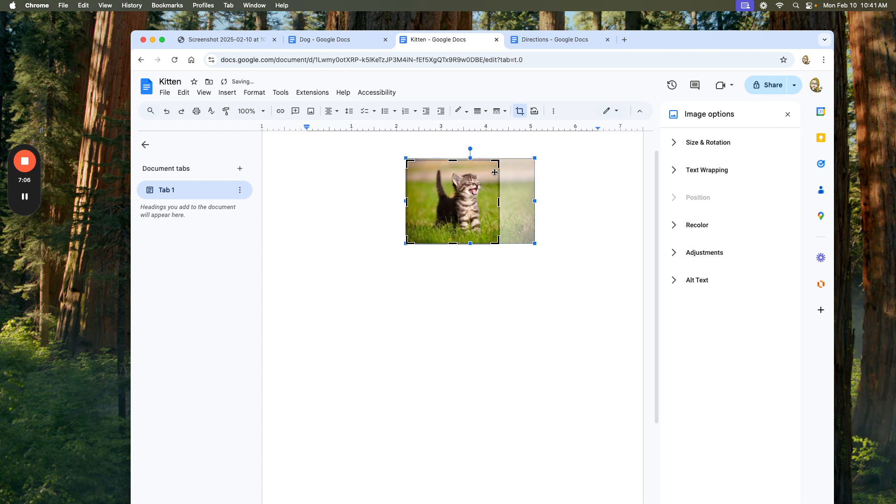
{"action": "left_click", "coordinate": [522, 304]}
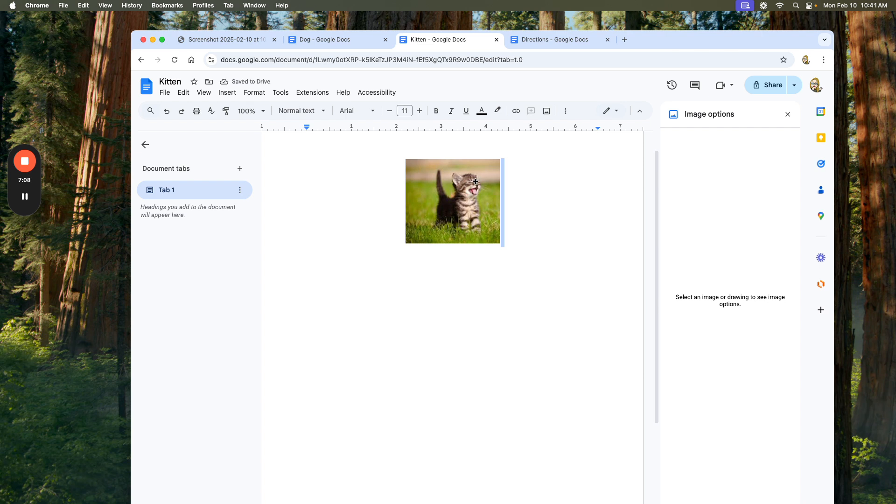
- Shrink the cropped kitten image slightly, keeping its proportions
{"action": "left_click", "coordinate": [493, 162]}
{"action": "left_click_drag", "start_coordinate": [500, 161], "coordinate": [497, 164]}
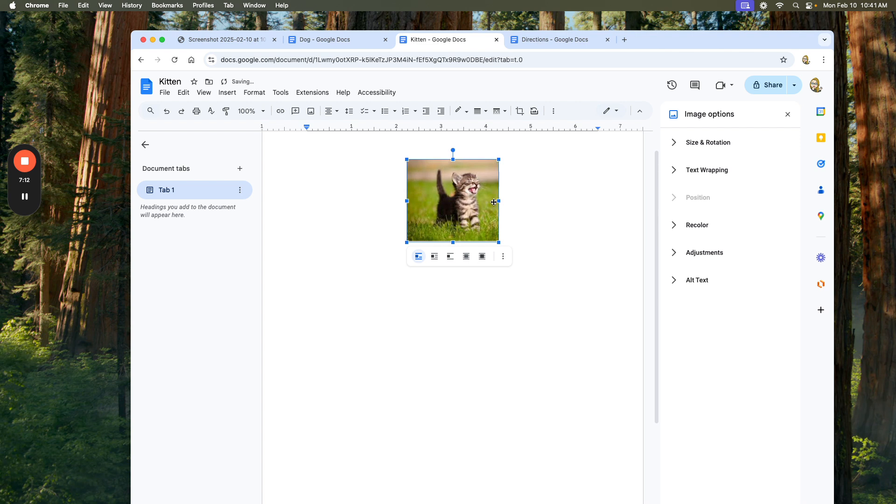
{"action": "left_click", "coordinate": [508, 302]}
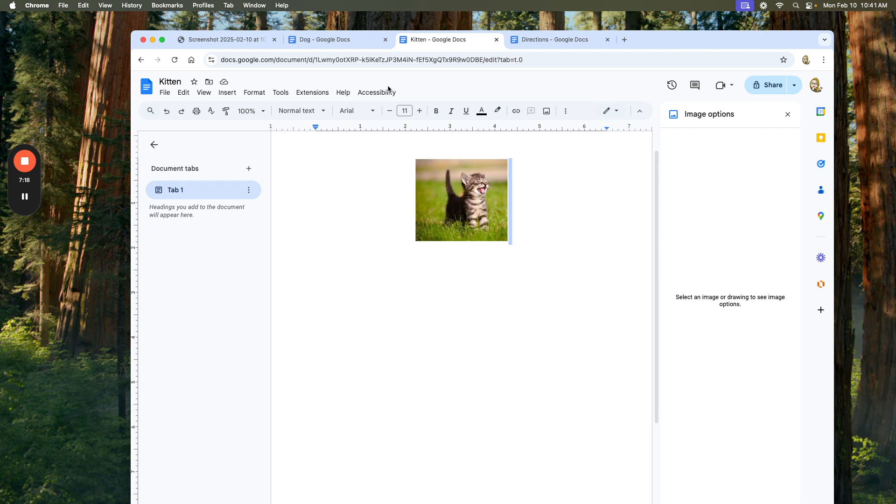
- Add a border with a weight of 4pt around the cropped kitten image
{"action": "left_click", "coordinate": [450, 294]}
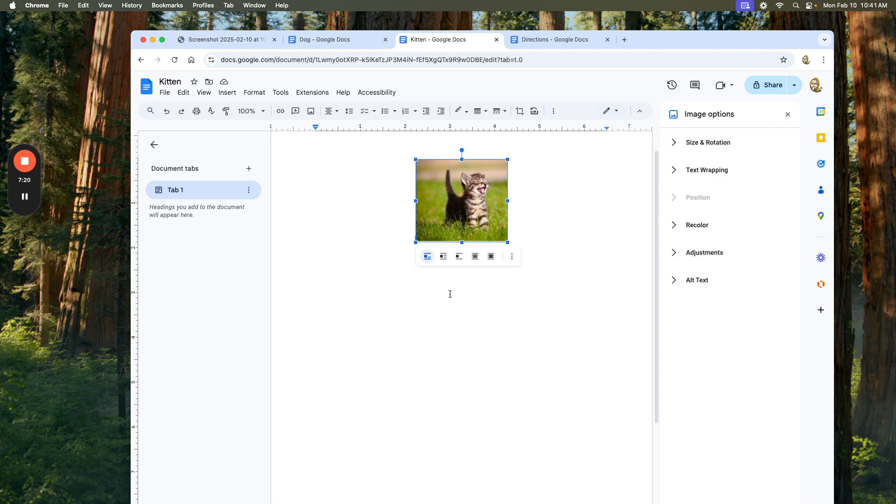
{"action": "left_click", "coordinate": [256, 94]}
{"action": "mouse_move", "coordinate": [295, 305]}
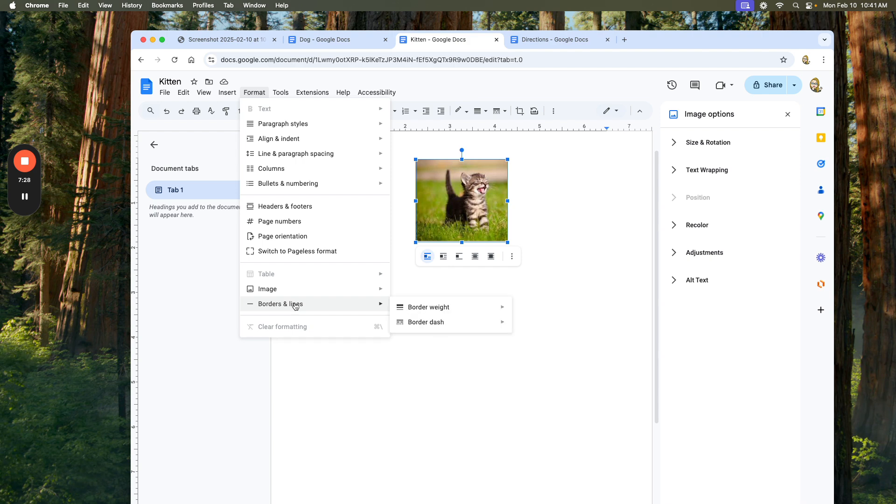
{"action": "mouse_move", "coordinate": [407, 307]}
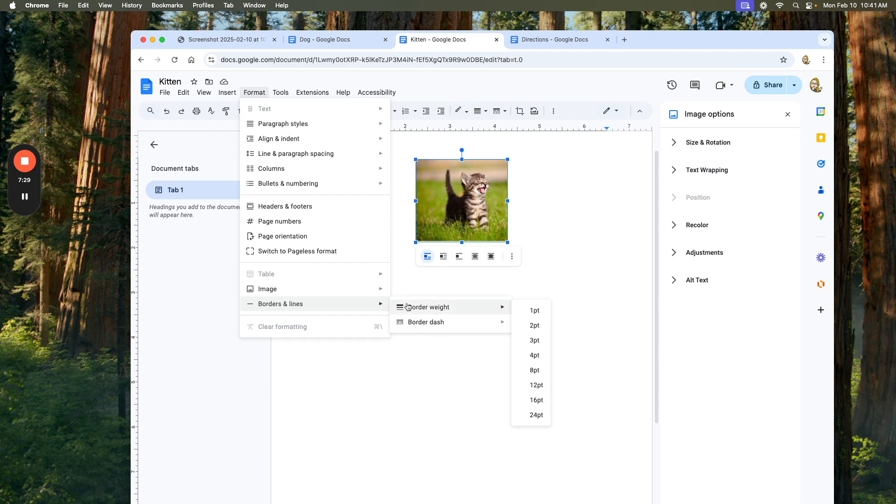
{"action": "left_click", "coordinate": [535, 355]}
{"action": "left_click", "coordinate": [526, 344]}
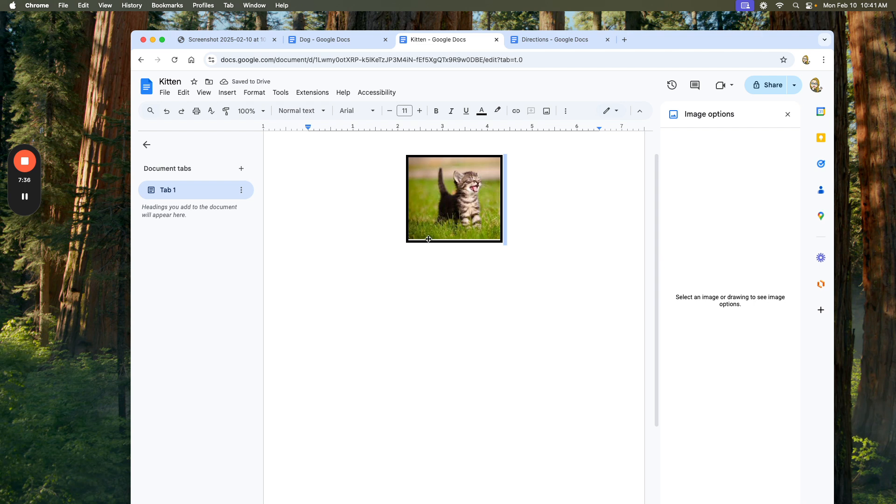
{"action": "left_click", "coordinate": [440, 280]}
{"action": "scroll", "coordinate": [440, 280], "scroll_direction": "down", "scroll_amount": 1}
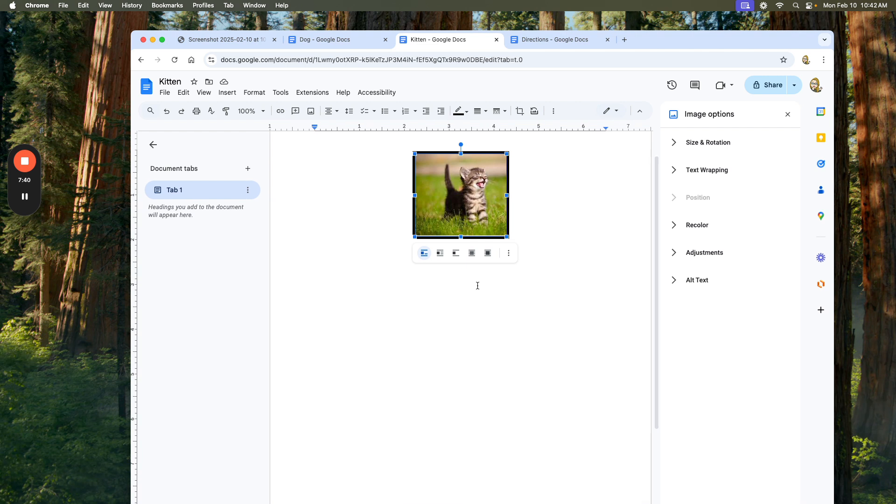
{"action": "scroll", "coordinate": [508, 265], "scroll_direction": "down", "scroll_amount": 2}
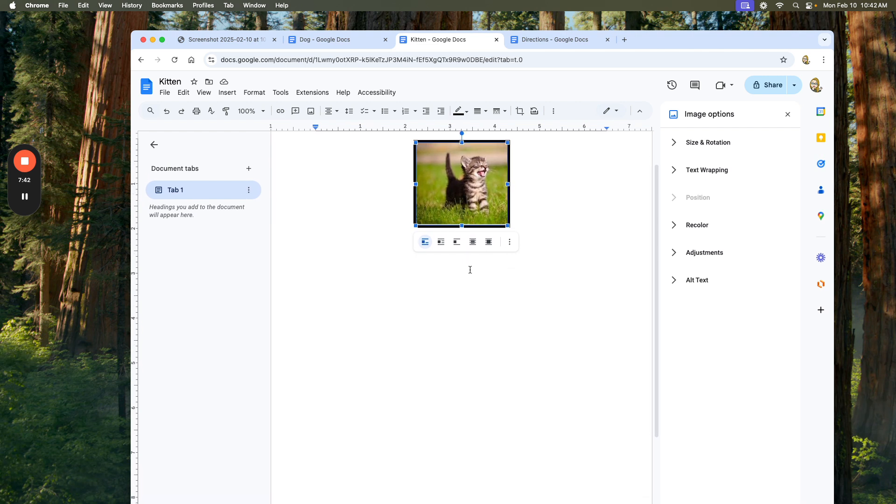
{"action": "left_click", "coordinate": [578, 298]}
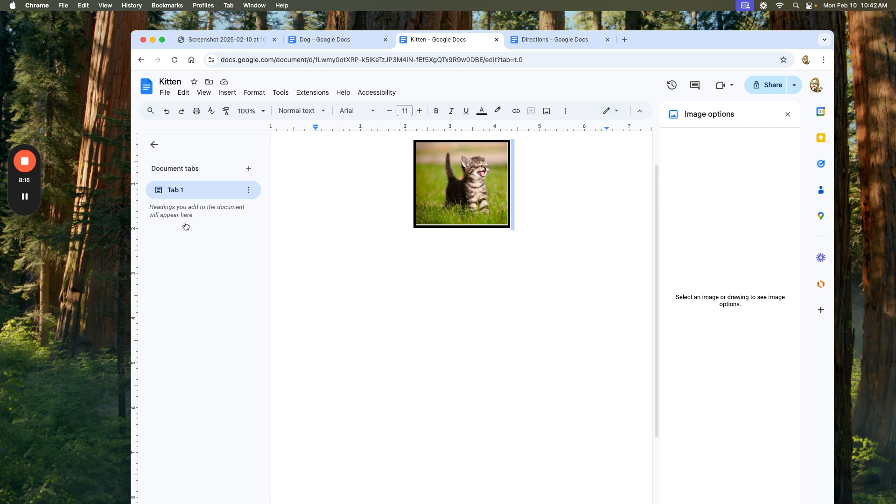
- Add the alt text description "Kitten in the grass" to the kitten image
{"action": "left_click", "coordinate": [487, 183]}
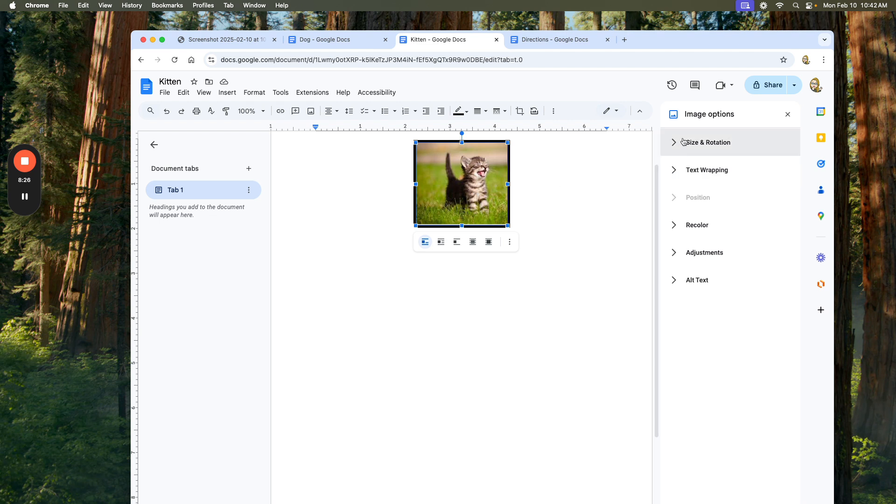
{"action": "left_click", "coordinate": [676, 281]}
{"action": "left_click", "coordinate": [703, 350]}
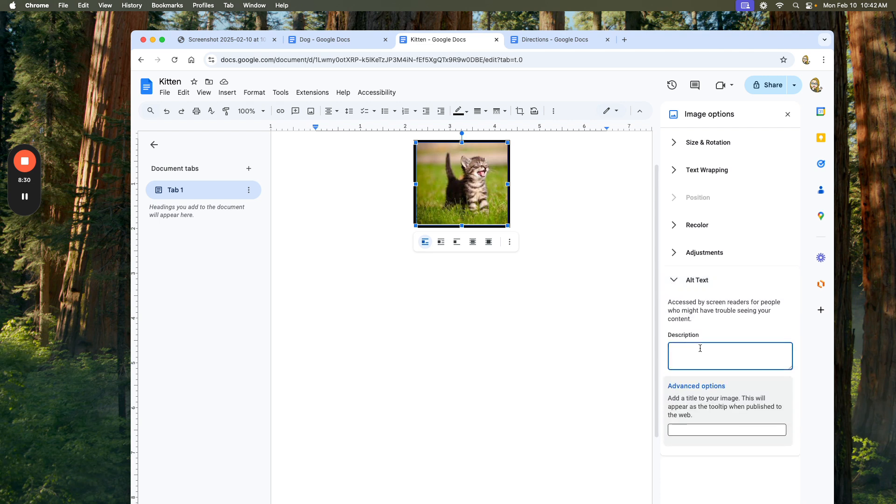
{"action": "type", "text": "Kitten in the grass"}
{"action": "left_click", "coordinate": [549, 347]}
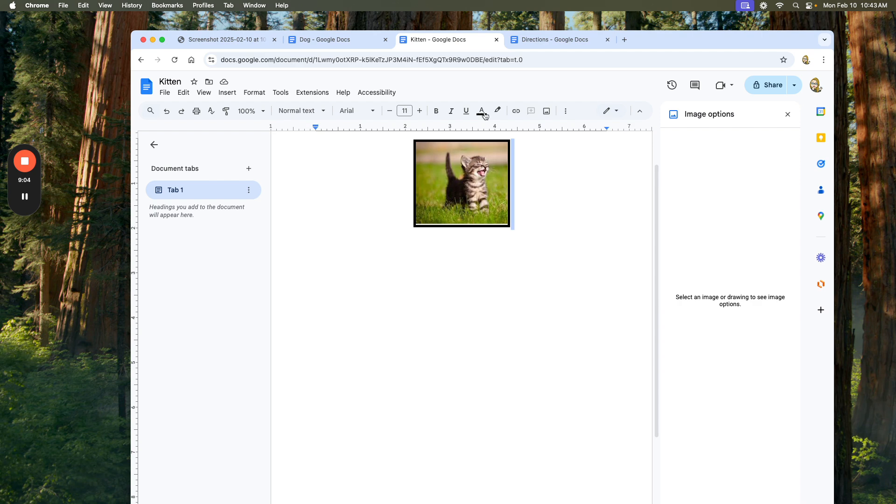
- Switch to the Directions document and review its instructions for recoloring, cropping, framing and alt text
{"action": "left_click", "coordinate": [557, 40]}
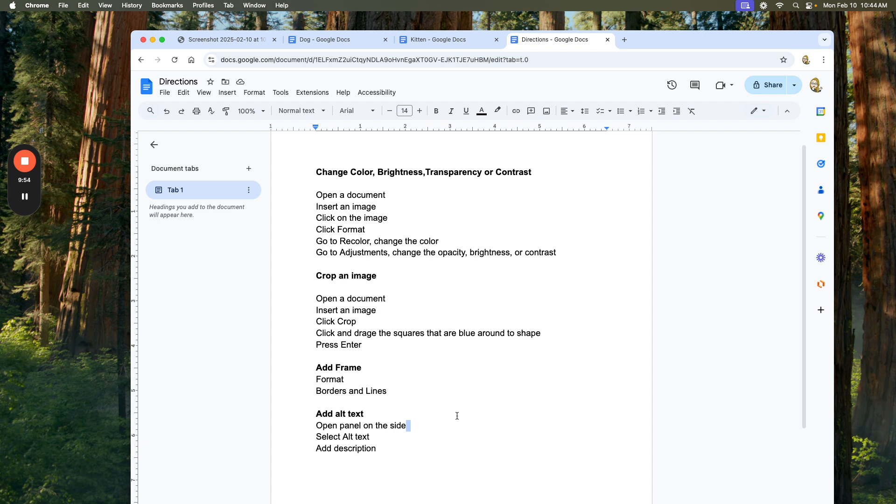
{"action": "mouse_move", "coordinate": [25, 170]}
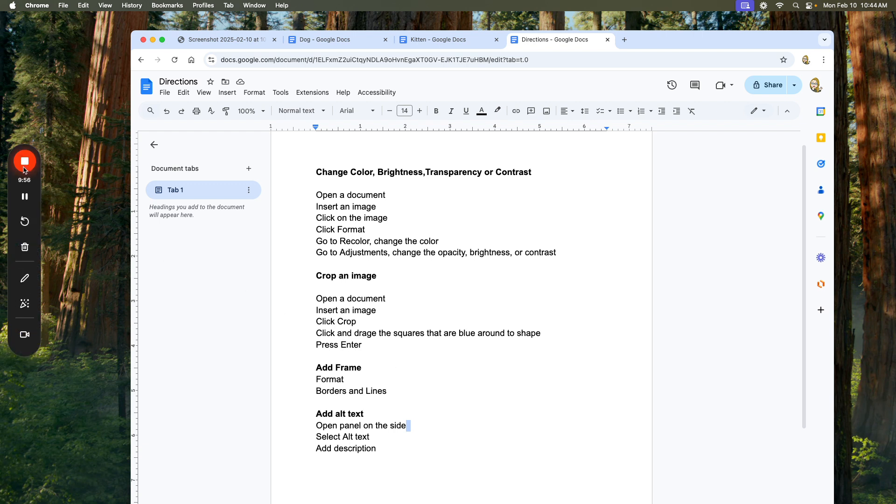